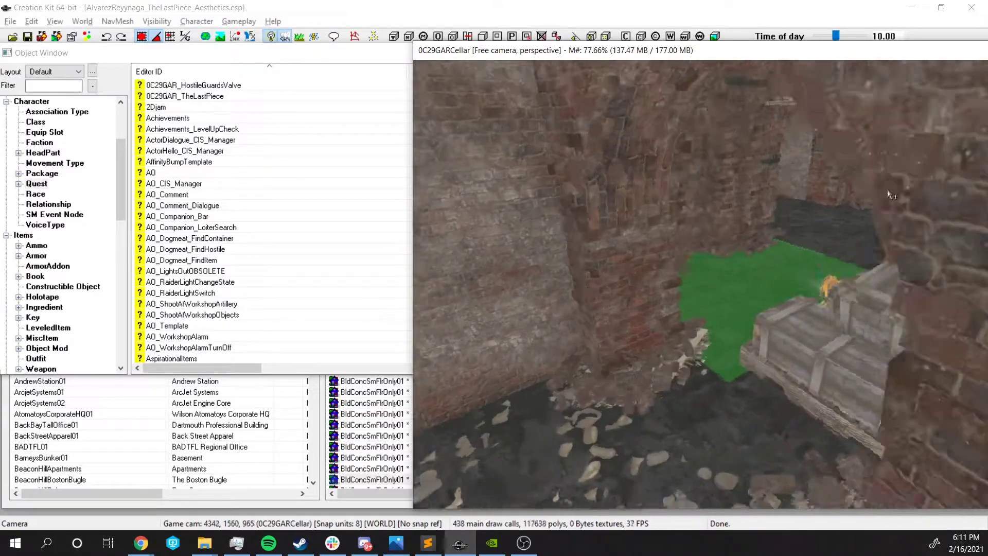
Turn on navmesh editing in the 0C29GARCellar cell and bring the barrel room floor into view
left_click(117, 21)
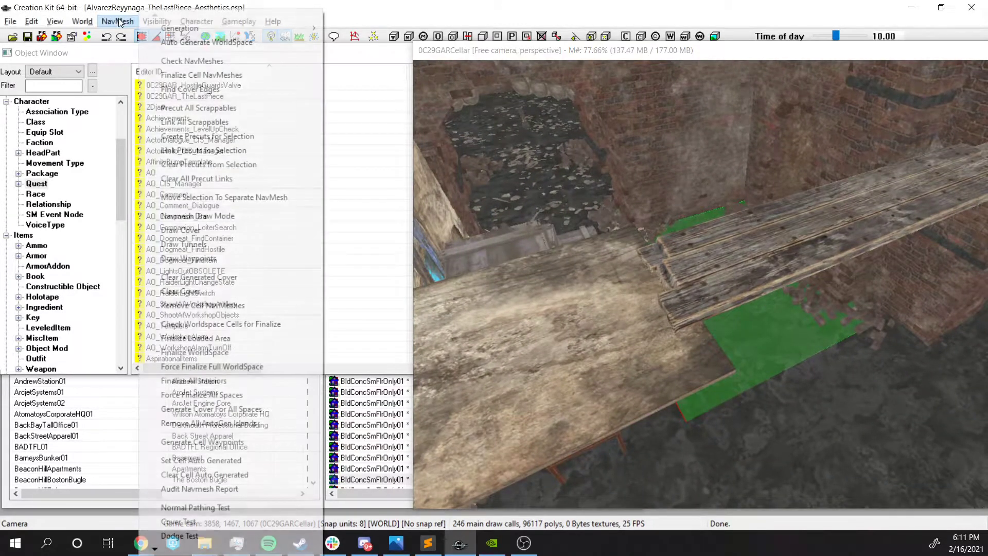
left_click(244, 41)
left_click(128, 24)
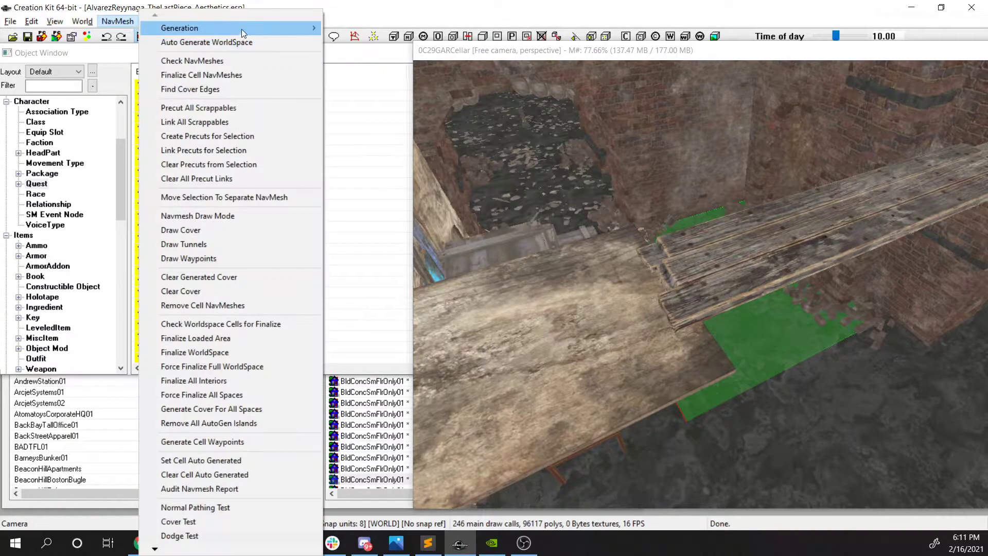
mouse_move(242, 29)
left_click(393, 29)
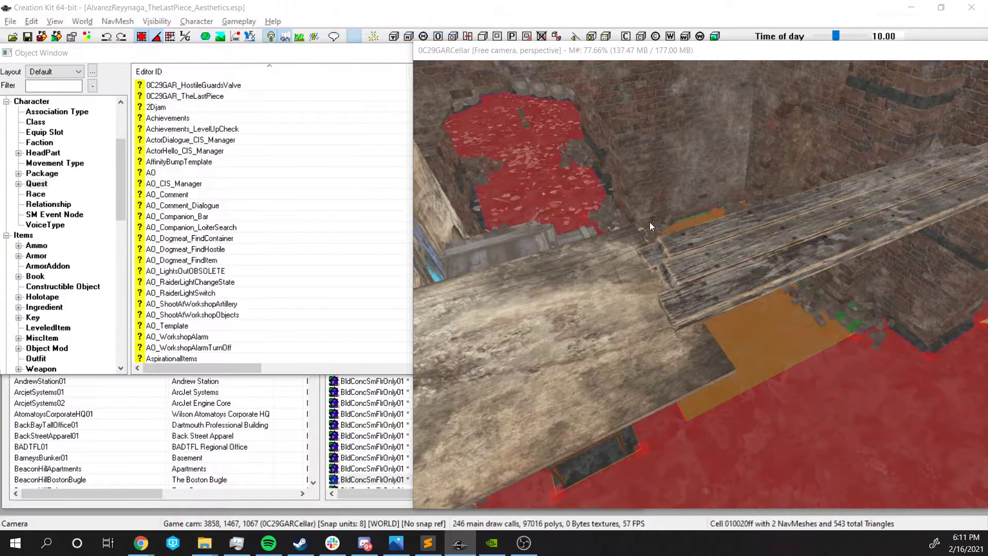
left_click(447, 93)
middle_click_drag(614, 212, 711, 216, "shift")
middle_click_drag(669, 160, 781, 190, "shift")
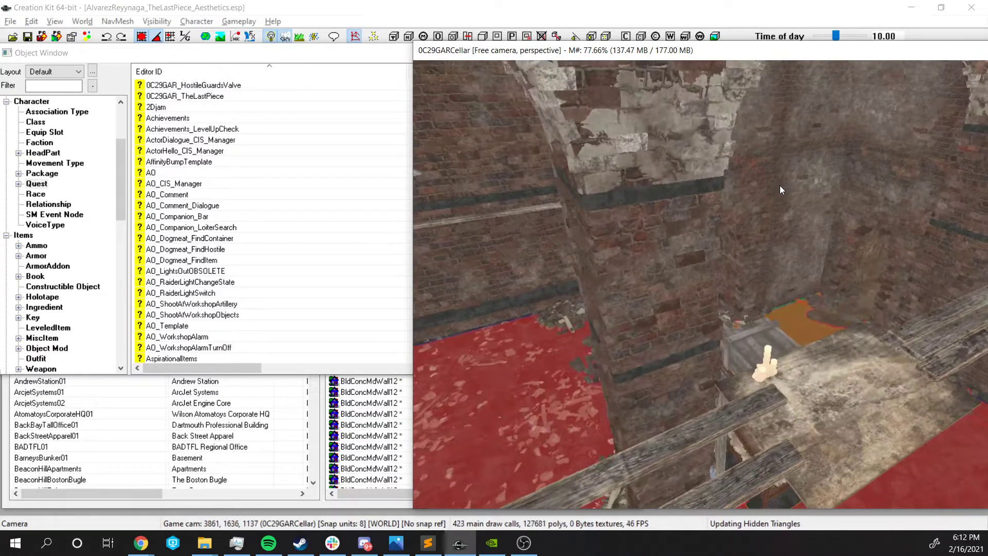
left_click(355, 36)
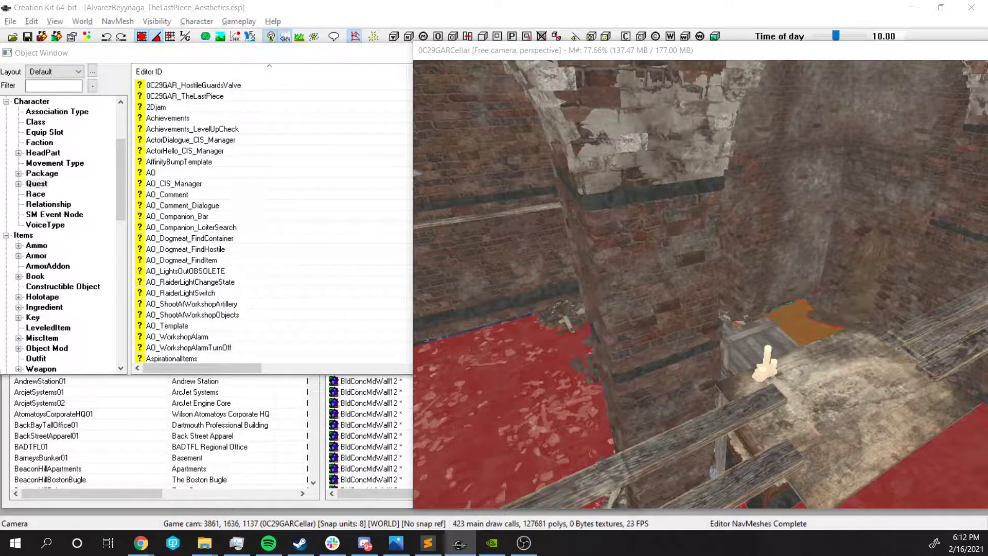
left_click_drag(987, 147, 421, 63)
mouse_move(793, 287)
middle_mouse_down("shift")
mouse_move(854, 283)
mouse_move(786, 295)
mouse_move(792, 280)
mouse_move(893, 273)
mouse_move(838, 317)
mouse_move(851, 302)
mouse_move(835, 323)
mouse_move(849, 339)
mouse_move(773, 288)
middle_mouse_up("shift")
scroll(794, 281, "up", 3)
left_click(838, 316)
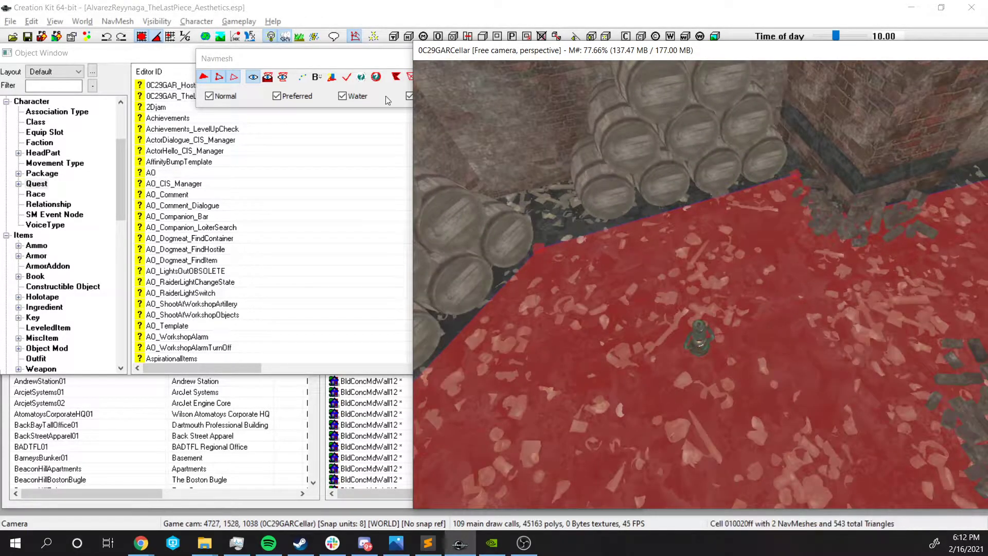
Close the Navmesh toolbar and re-enter navmesh editing mode
left_click(324, 63)
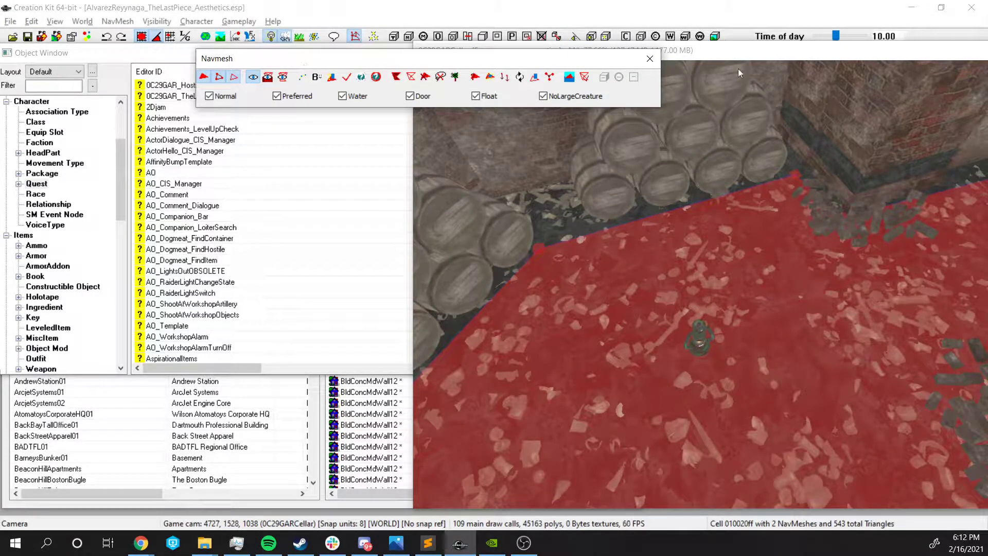
left_click(650, 58)
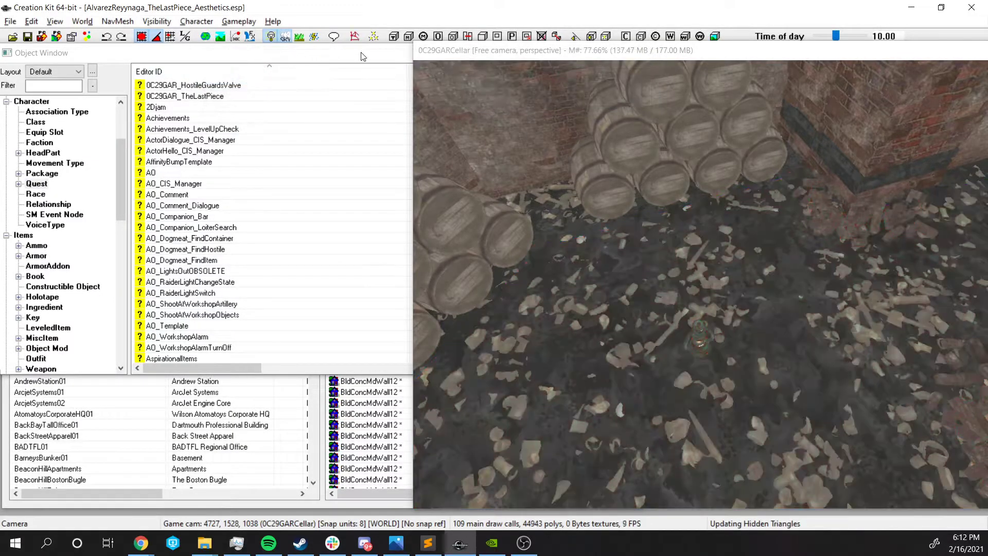
mouse_move(355, 54)
left_mouse_down()
mouse_move(347, 48)
mouse_move(349, 57)
left_mouse_up()
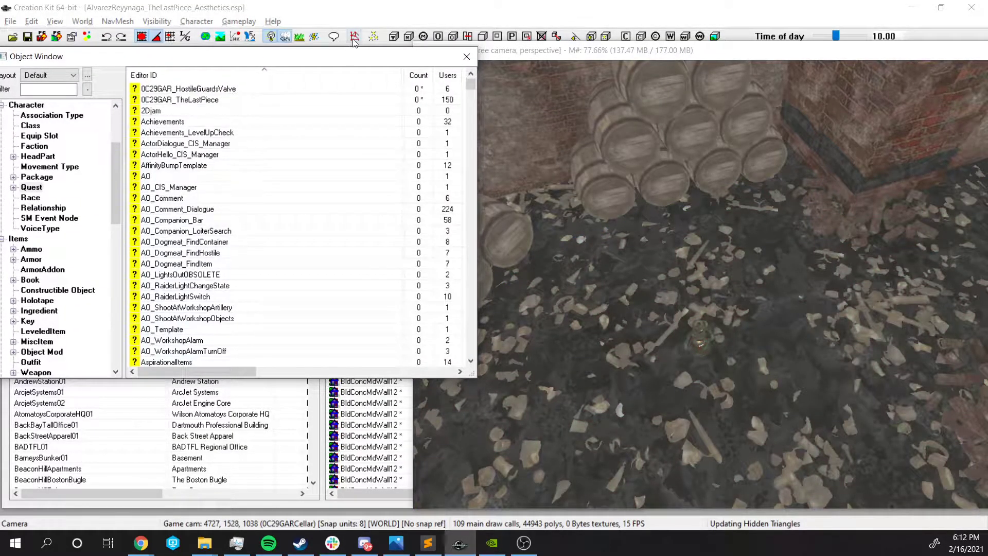
left_click(354, 39)
Delete the ten navmesh triangles covering the floor between the barrel stacks, limiting selection to triangles only
scroll(715, 334, "down", 1)
left_click(727, 335)
middle_click_drag(728, 335, 724, 362)
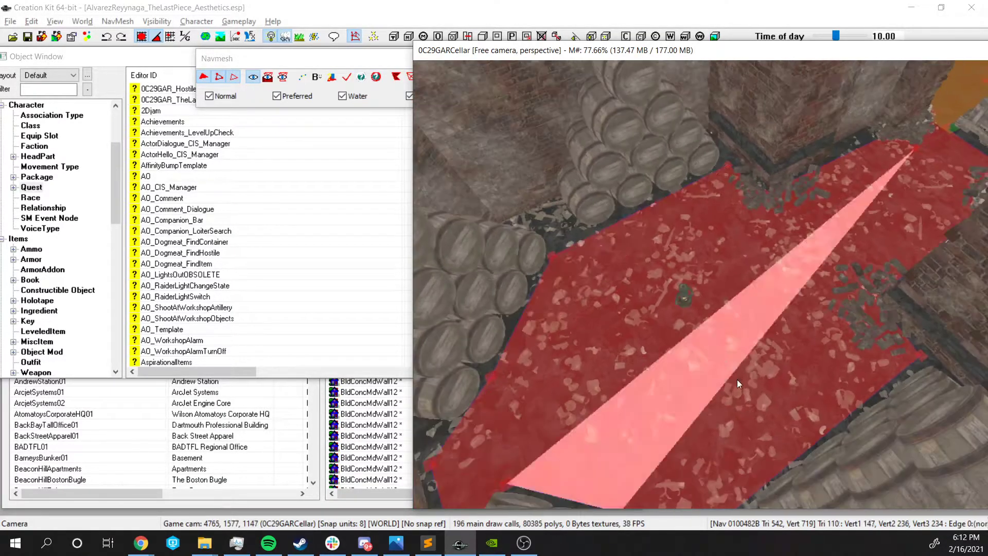
left_click(800, 406, "ctrl")
left_click(796, 436, "ctrl")
left_click(709, 384, "ctrl")
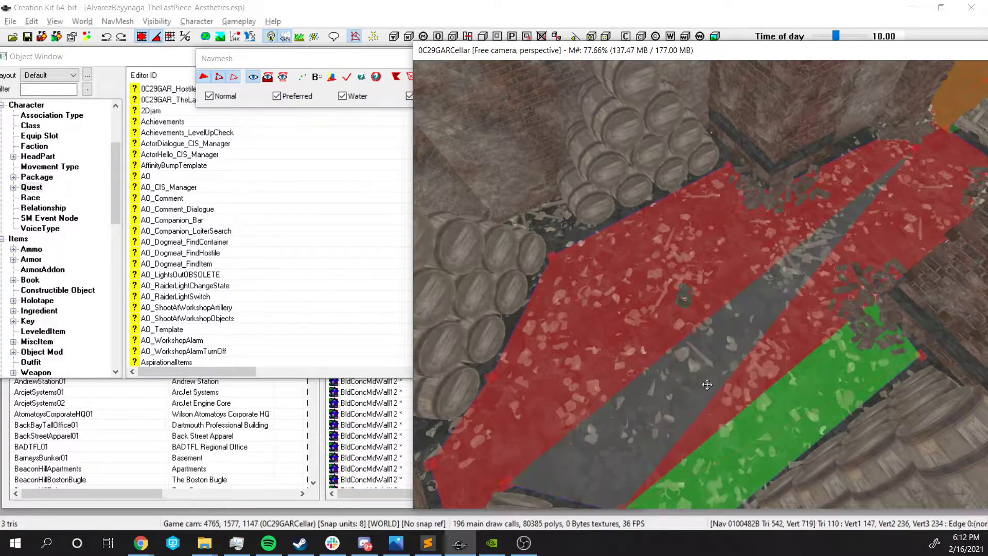
left_click(745, 375, "ctrl")
left_click(563, 397, "ctrl")
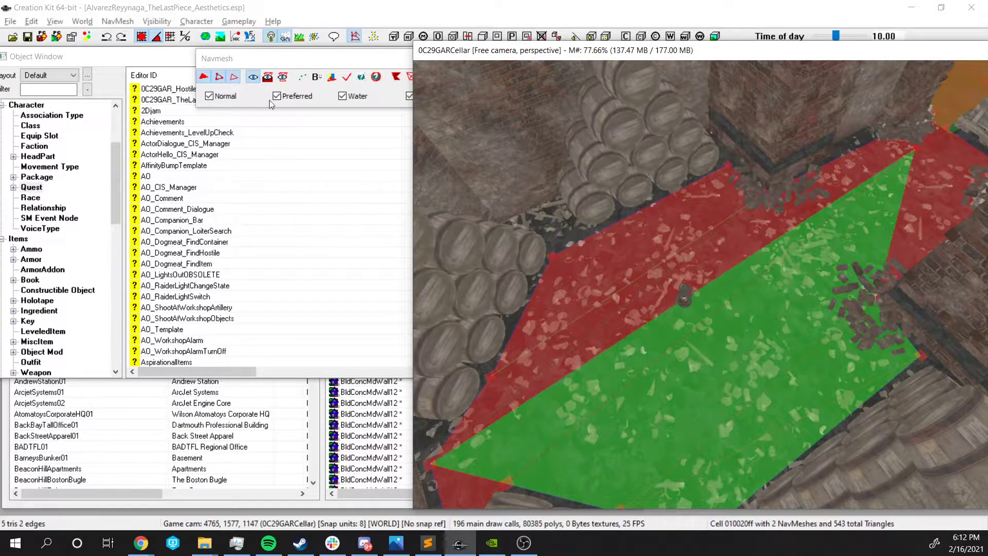
left_click(219, 77)
middle_click_drag(556, 275, 589, 298, "shift")
left_click(584, 295, "ctrl")
left_click(604, 283, "ctrl")
left_click(617, 312, "ctrl")
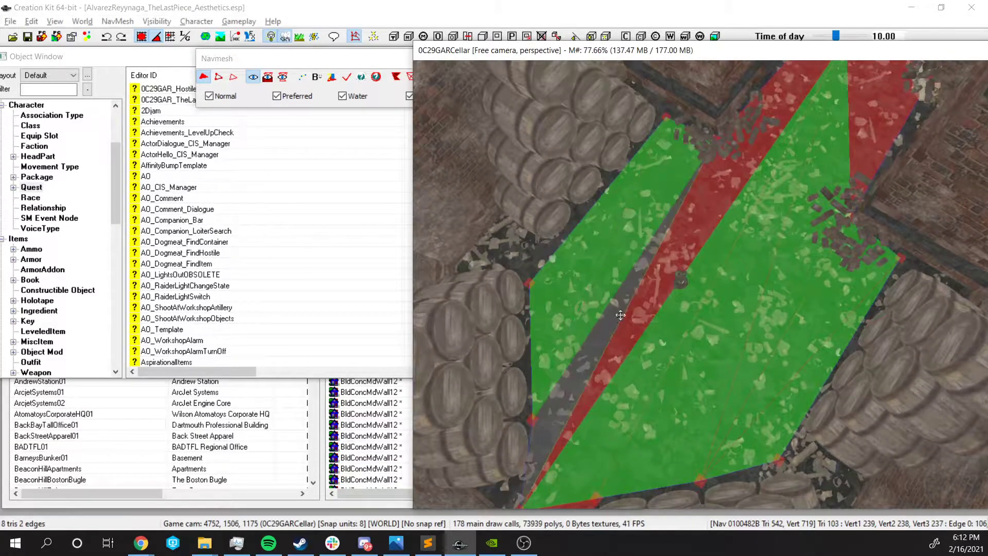
left_click(634, 332, "ctrl")
left_click(665, 255, "ctrl")
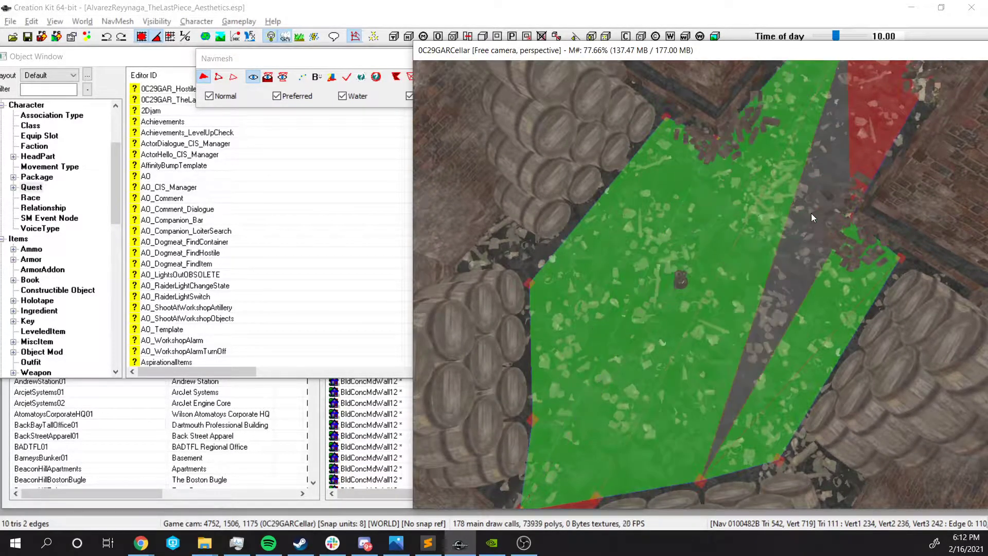
key("Delete")
Delete the leftover navmesh triangle in the corner between the barrel stacks and another remaining one near the room's brick rubble
middle_click_drag(585, 456, 618, 442)
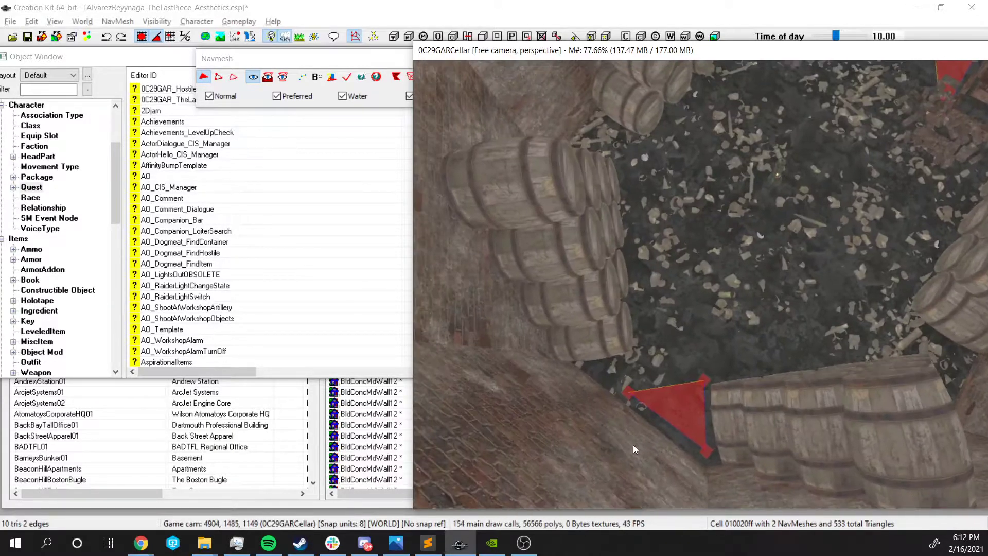
left_click(696, 401)
key("Delete")
middle_click_drag(718, 373, 783, 257)
left_click(860, 197)
key("Delete")
Try deleting one more navmesh triangle beyond the rubble at the barrel room's opening, and undo that deletion
left_click(882, 99)
key("Delete")
middle_click_drag(881, 99, 854, 234)
scroll(854, 233, "up", 4)
scroll(884, 249, "up", 1)
key("ctrl+z")
Examine the cleared barrel room floor from above, comparing the bright editor lighting with the cell's own lighting
scroll(851, 247, "down", 3)
scroll(791, 308, "up", 3)
middle_click_drag(786, 334, 733, 333)
scroll(791, 307, "down", 4)
scroll(706, 268, "down", 3)
scroll(731, 282, "up", 4)
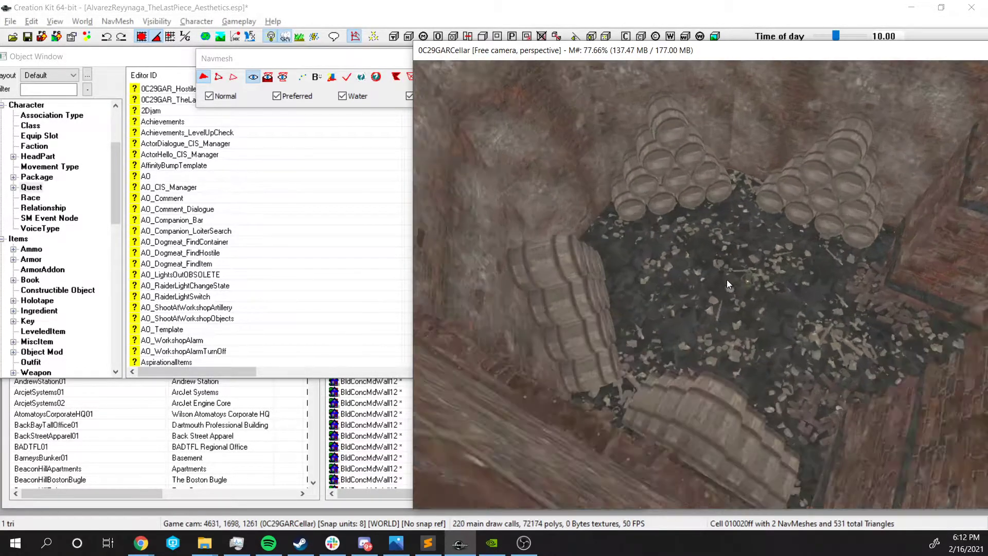
left_click(271, 38)
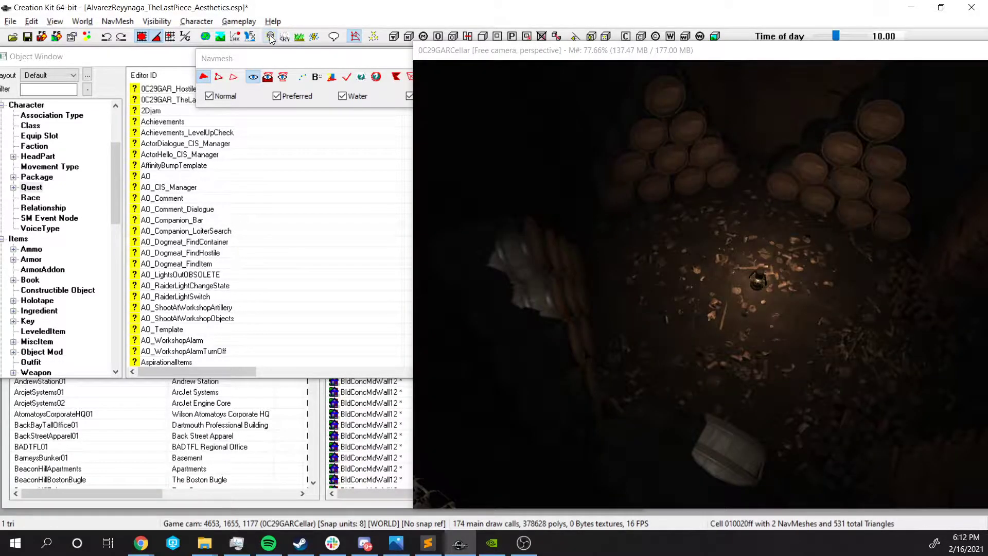
left_click(271, 38)
scroll(681, 294, "up", 5)
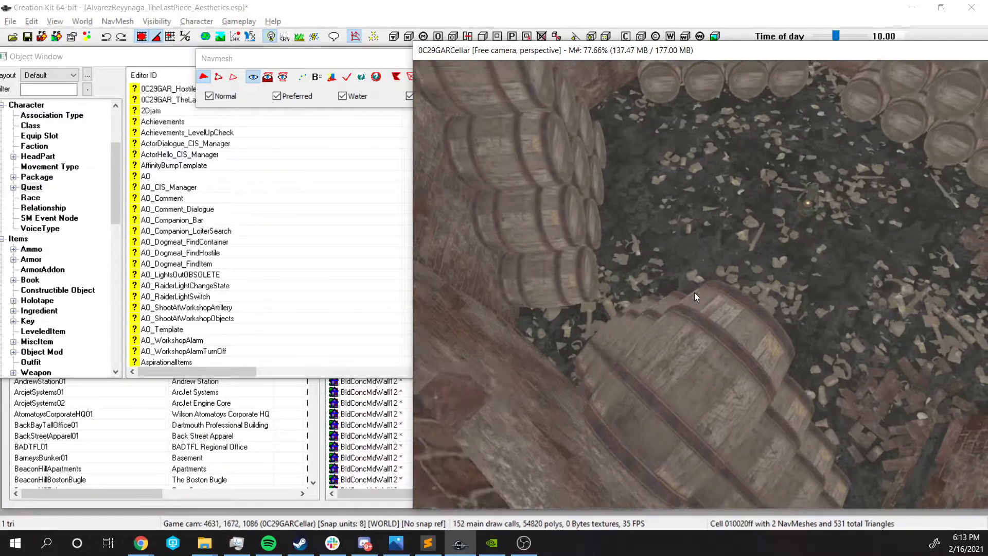
middle_click_drag(694, 293, 684, 293, "shift")
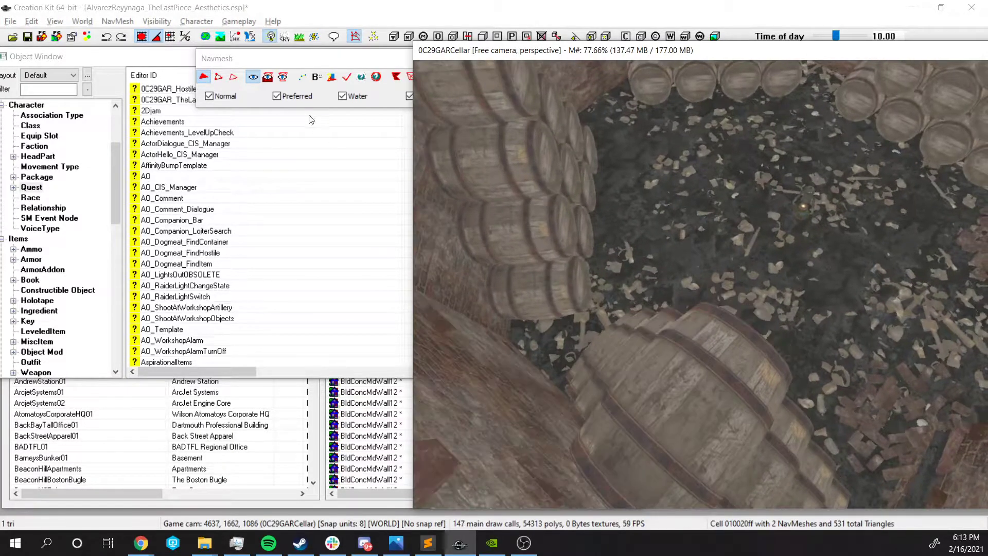
Reposition the Navmesh toolbar and enable selection of triangles, vertices and edges together
mouse_move(320, 63)
left_mouse_down()
mouse_move(339, 78)
mouse_move(307, 69)
left_mouse_up()
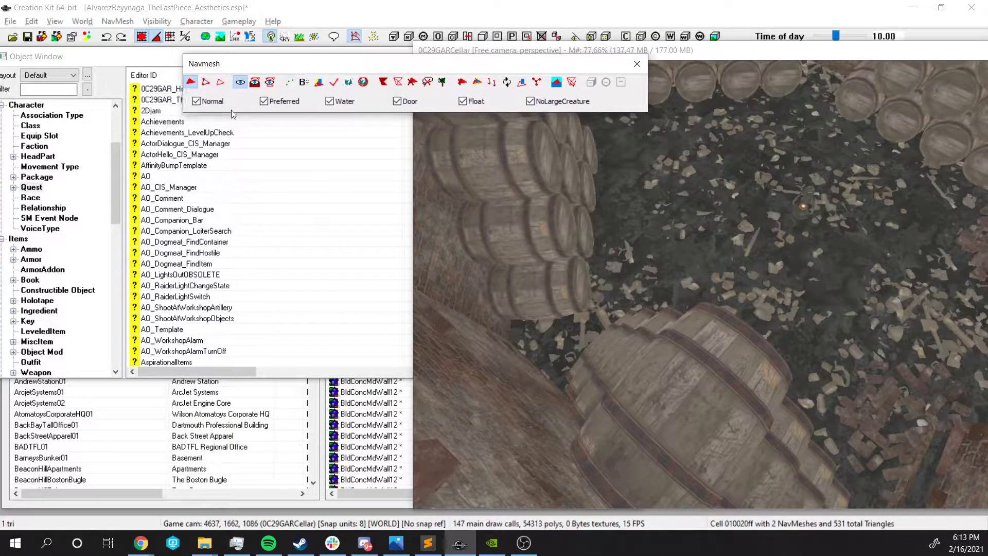
left_click(206, 83)
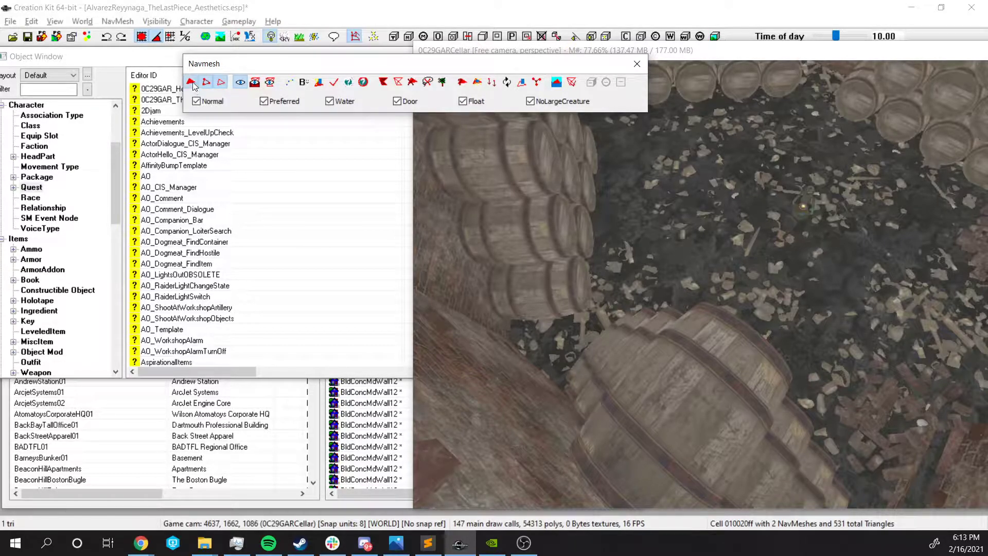
left_click(196, 85)
left_click(206, 83)
left_click(221, 83)
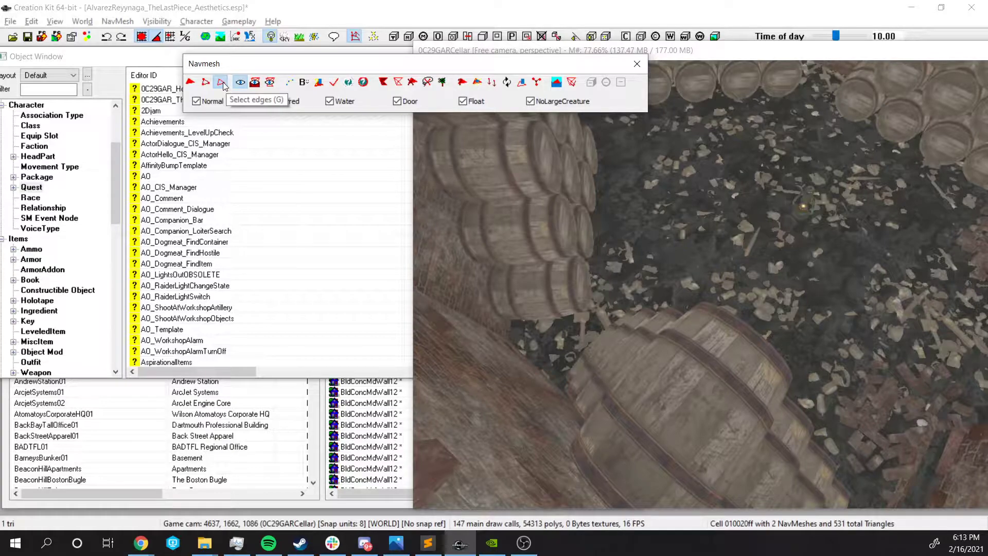
left_click(198, 81)
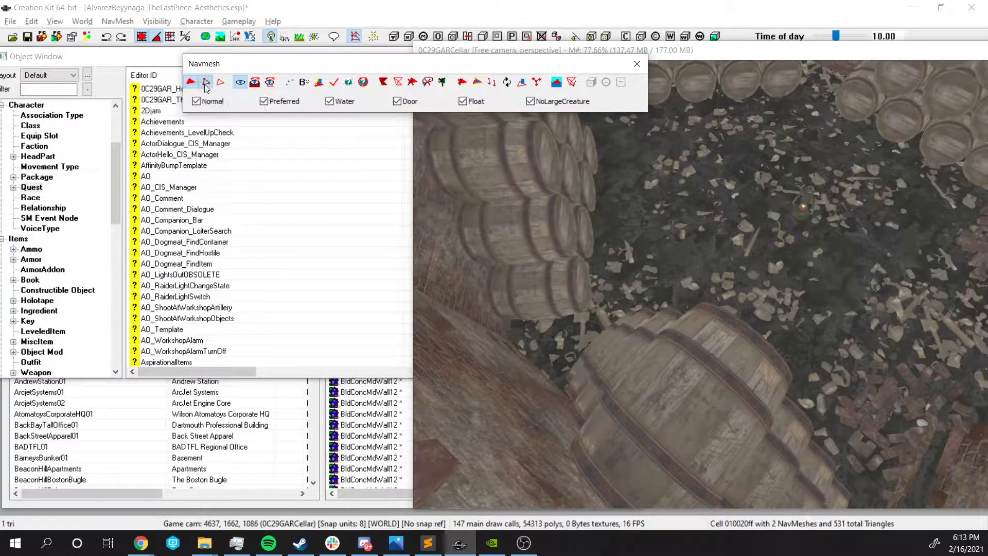
left_click(222, 84)
Try out selecting individual navmesh elements on the floor beside the crates, barrels and metal shelf
scroll(863, 274, "down", 2)
middle_click_drag(862, 275, 718, 202)
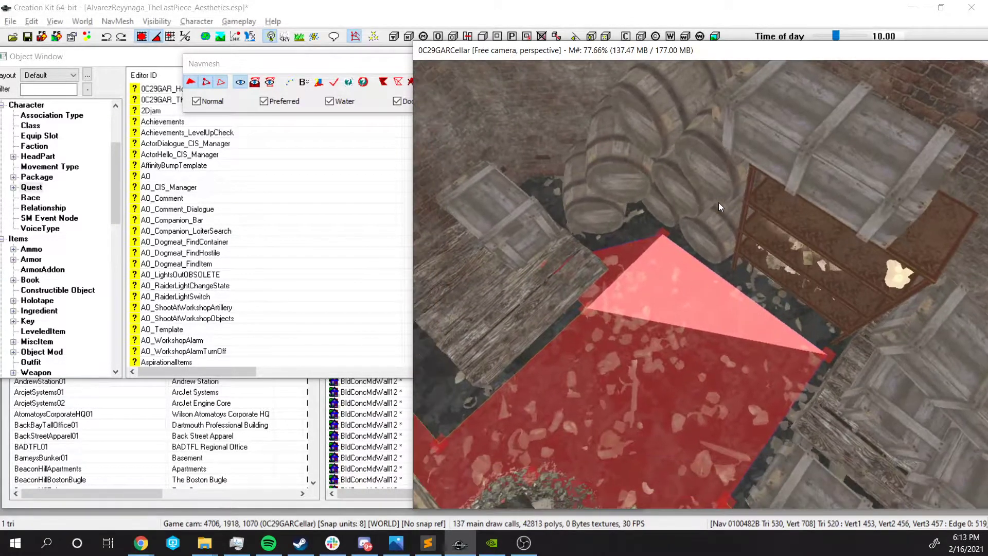
left_click(719, 202)
scroll(715, 204, "up", 2)
left_click(642, 220)
middle_click_drag(641, 221, 720, 262)
left_click(657, 285)
left_click(659, 311)
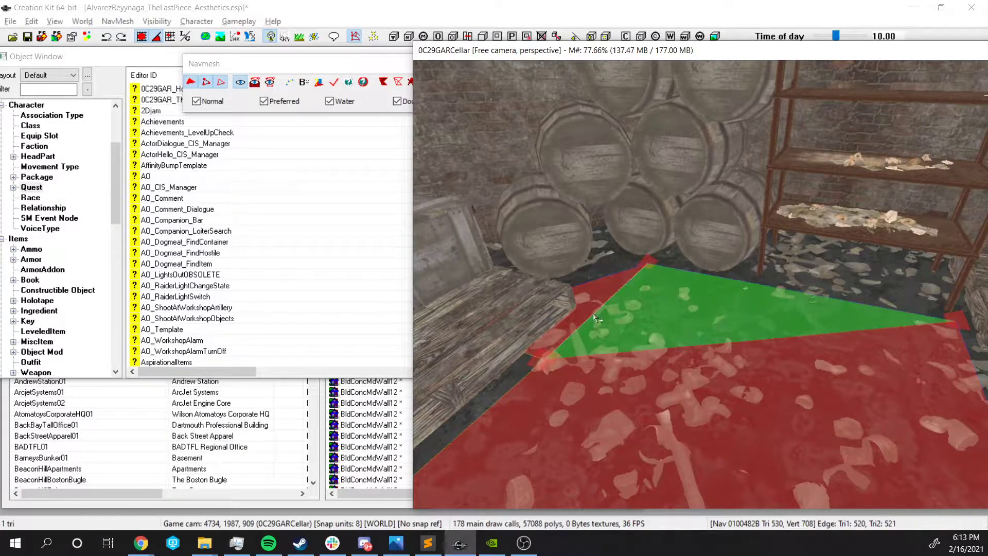
middle_click_drag(659, 313, 696, 339)
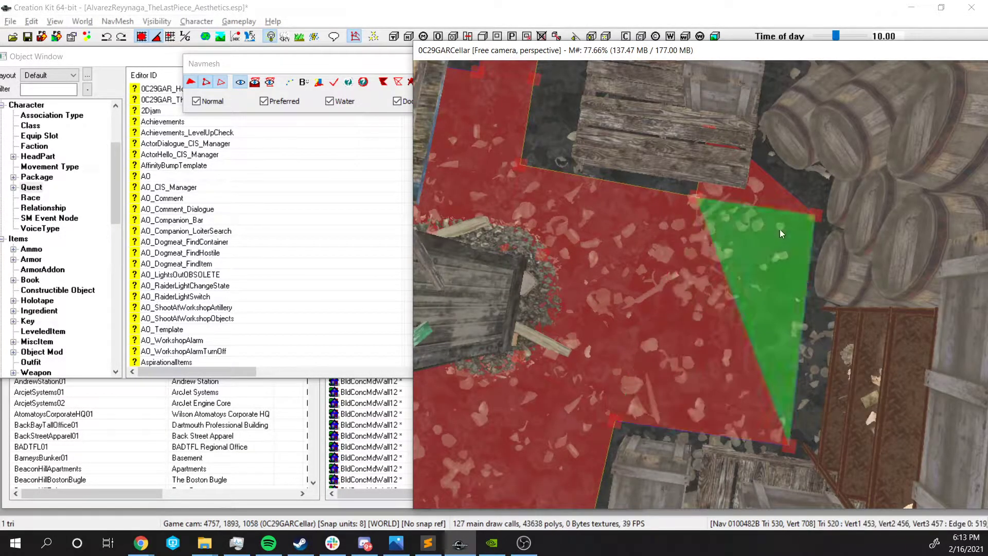
left_click(710, 328)
left_click(639, 246)
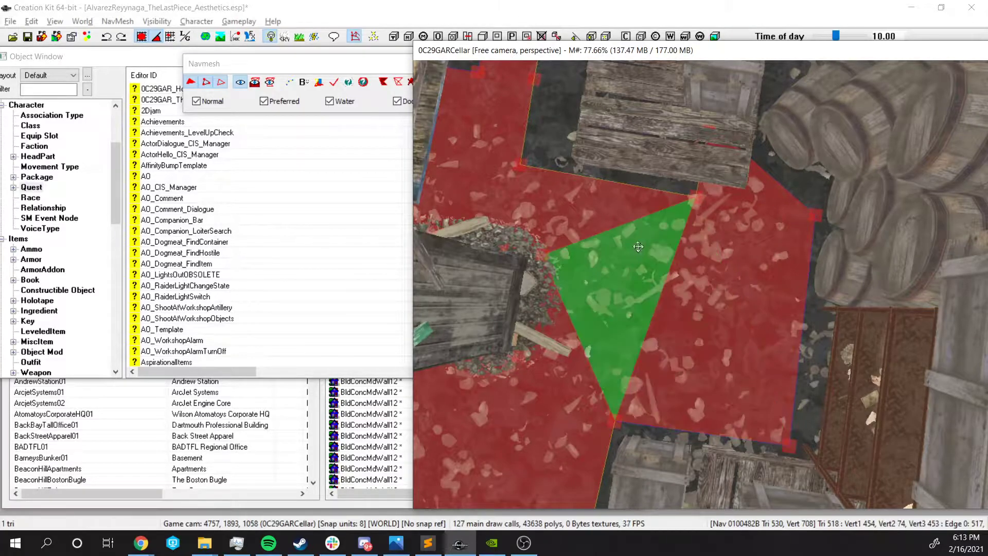
Place two navmesh vertices on the cleared floor, one beside each barrel stack flanking the gap at the brick wall
scroll(688, 271, "down", 1)
middle_click_drag(688, 272, 634, 275)
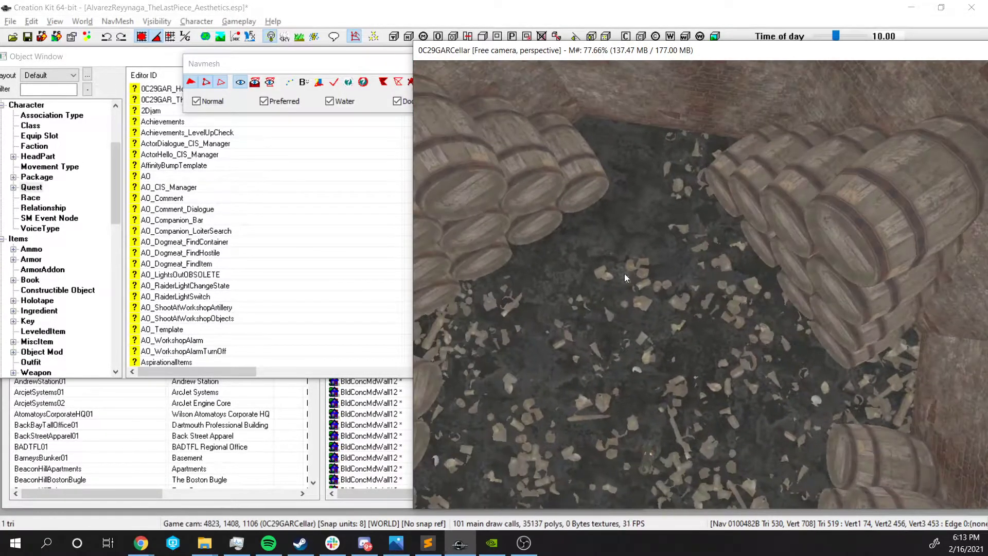
middle_click_drag(778, 320, 762, 236)
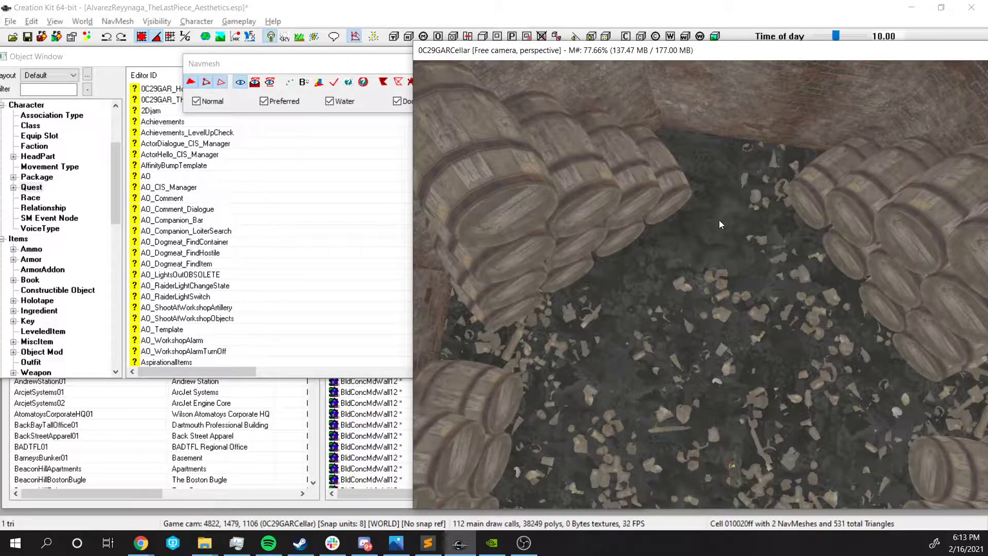
scroll(735, 224, "up", 3)
left_click(739, 203)
middle_click_drag(721, 176, 646, 221)
scroll(646, 222, "up", 2)
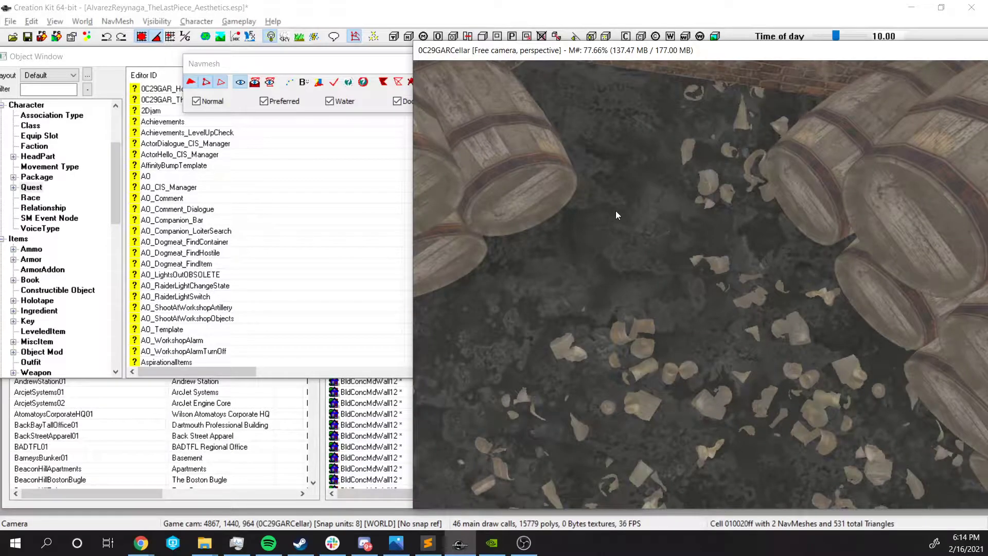
scroll(640, 305, "down", 2)
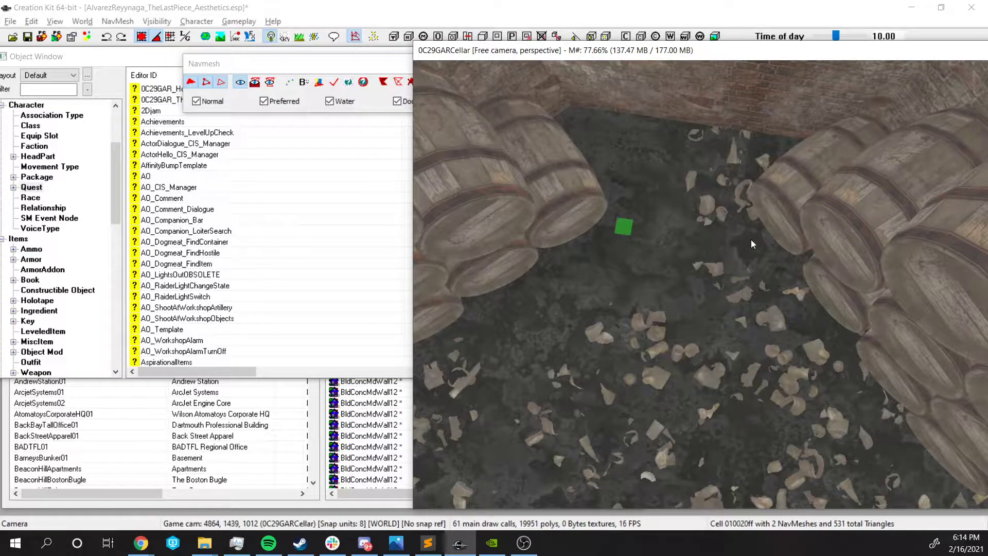
scroll(721, 295, "down", 2)
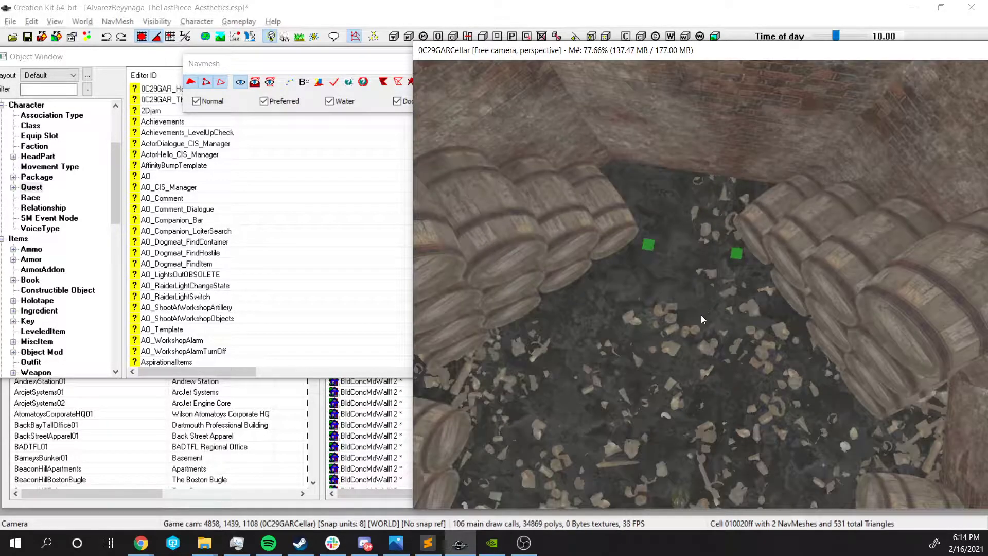
Add a third vertex at the near end of the left barrel stack and create a navmesh triangle from the three vertices
scroll(701, 314, "up", 2)
middle_click_drag(568, 350, 572, 354)
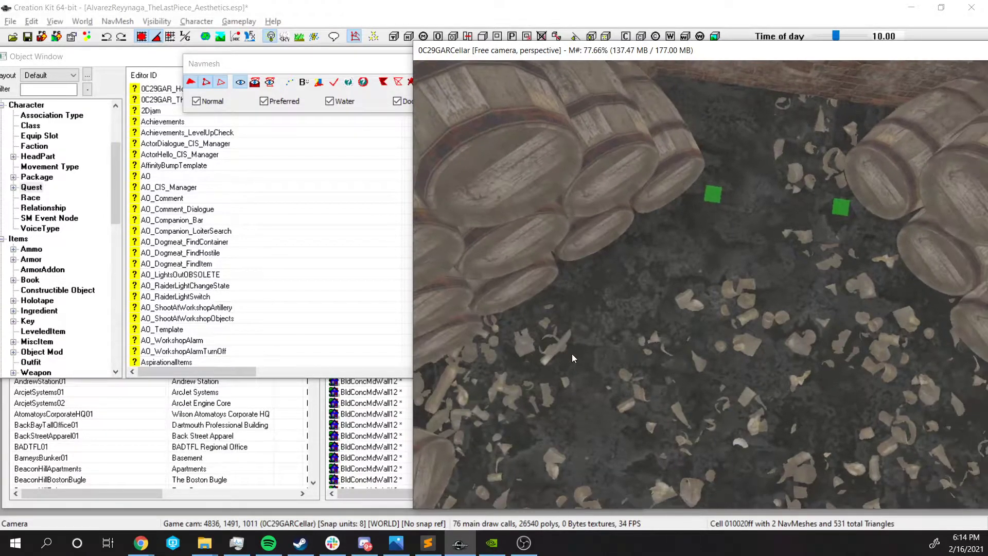
left_click(548, 338)
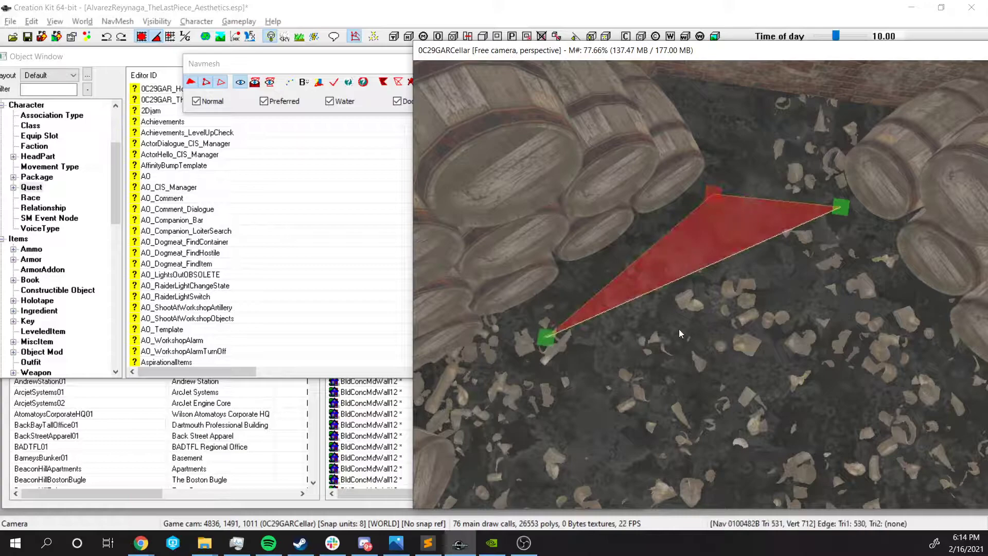
middle_click_drag(839, 324, 800, 300)
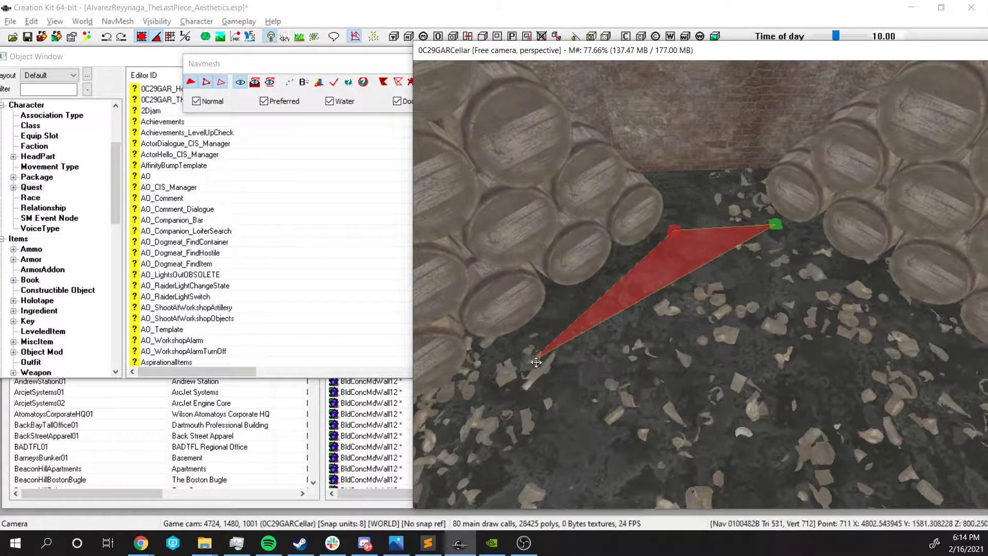
Add a second navmesh triangle joining the vertices at both ends of the open diagonal edge to a new vertex beside the right barrel stack
left_click(779, 223)
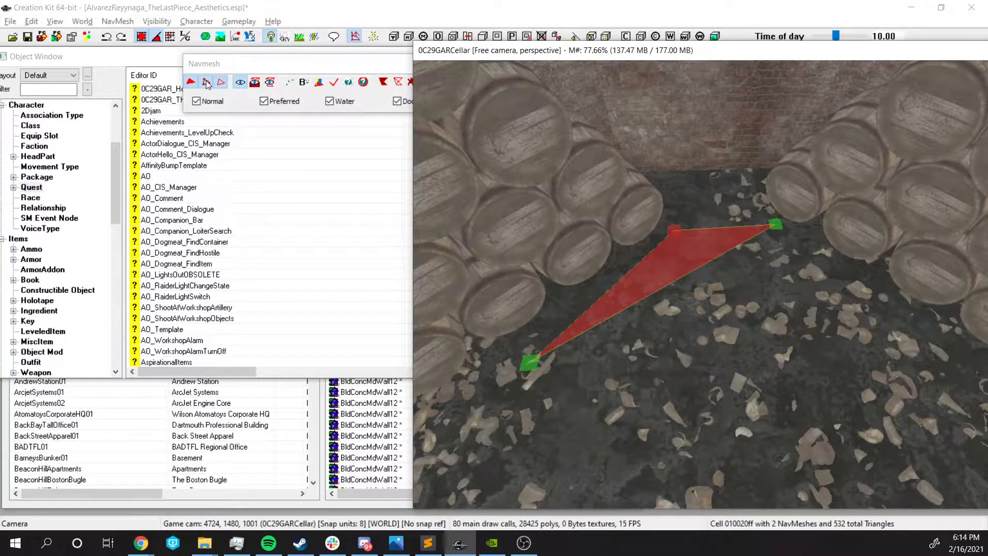
middle_click_drag(831, 298, 707, 295, "shift")
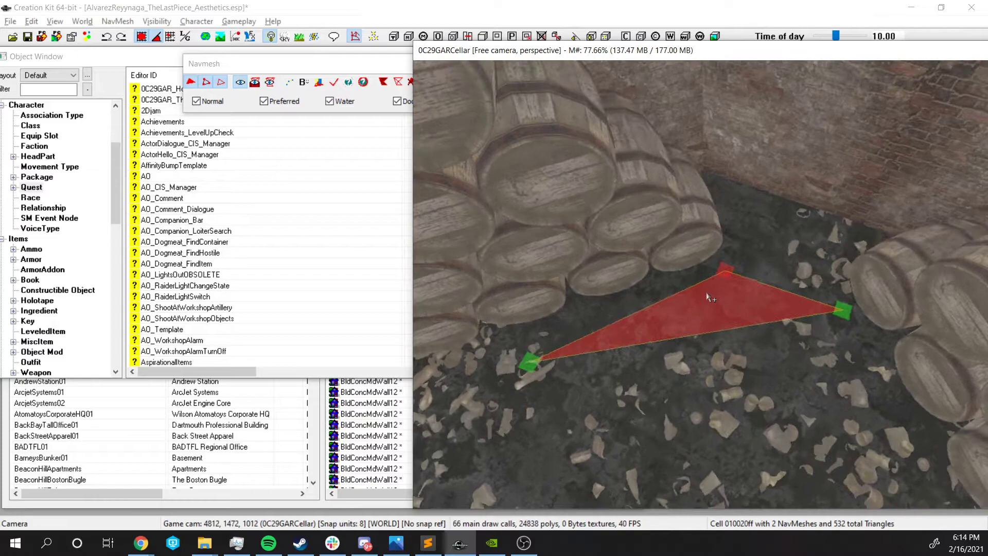
middle_click_drag(727, 342, 820, 298)
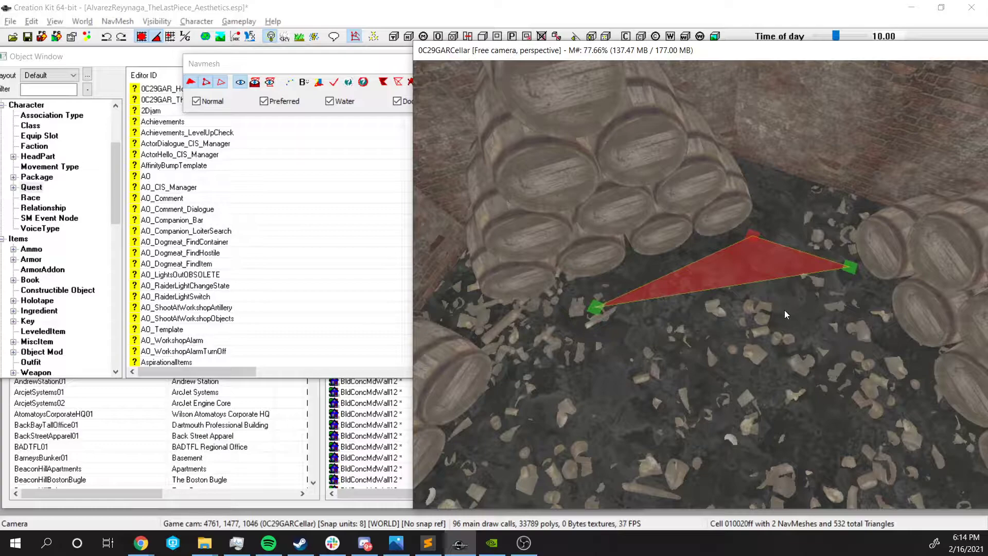
middle_click_drag(785, 310, 809, 325, "shift")
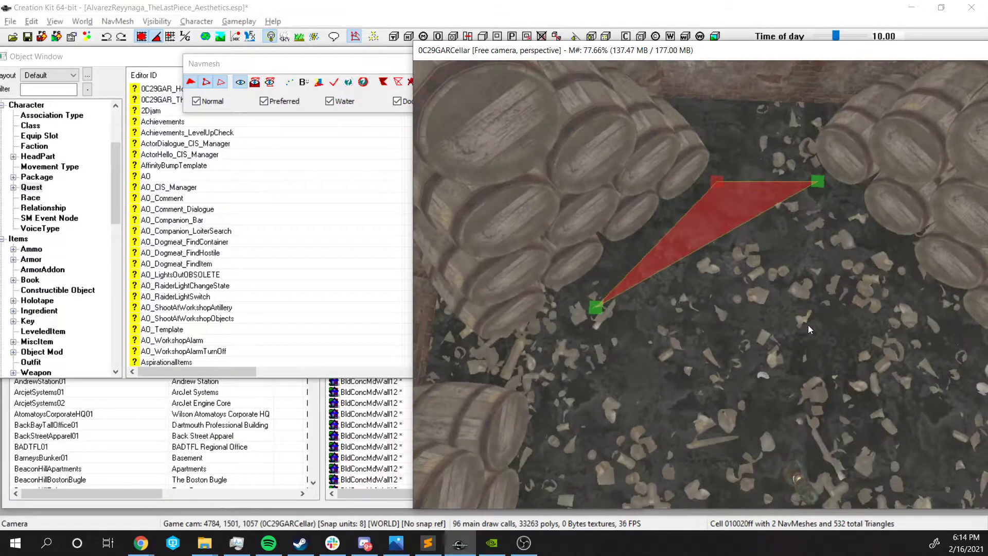
left_click(719, 180, "ctrl")
left_click(818, 181)
left_click(596, 307, "ctrl")
left_click(820, 182)
left_click(596, 307)
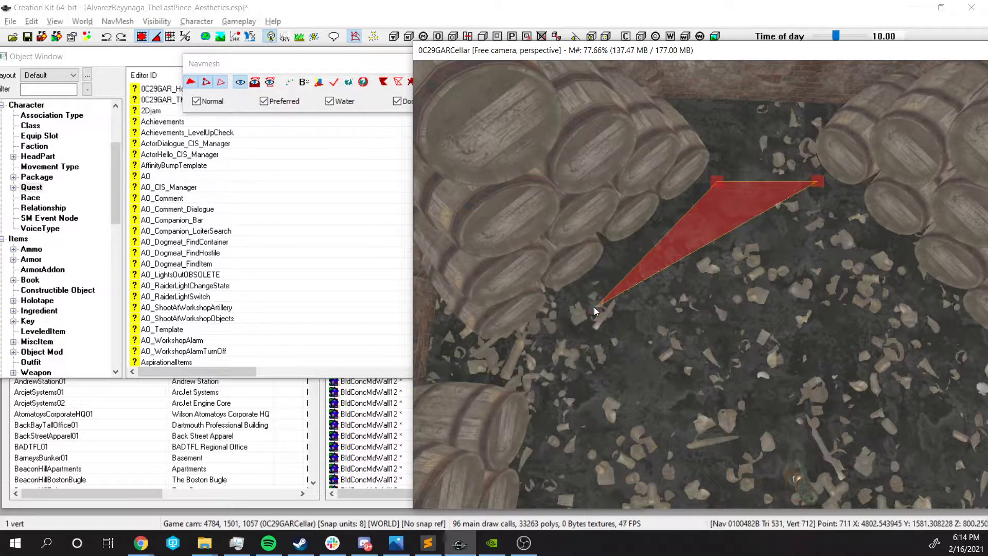
left_click(823, 183)
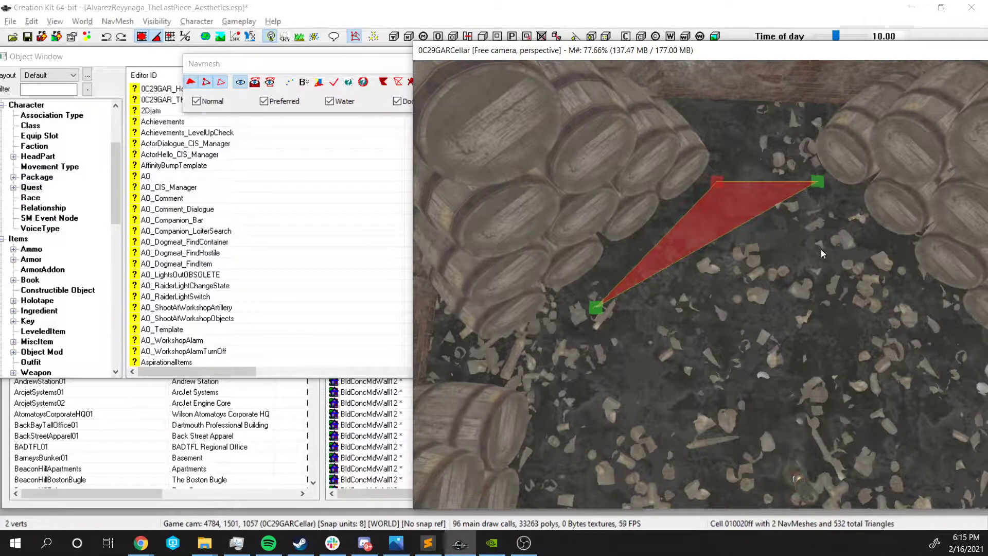
right_click(876, 300, "ctrl")
middle_click_drag(875, 301, 754, 295, "shift")
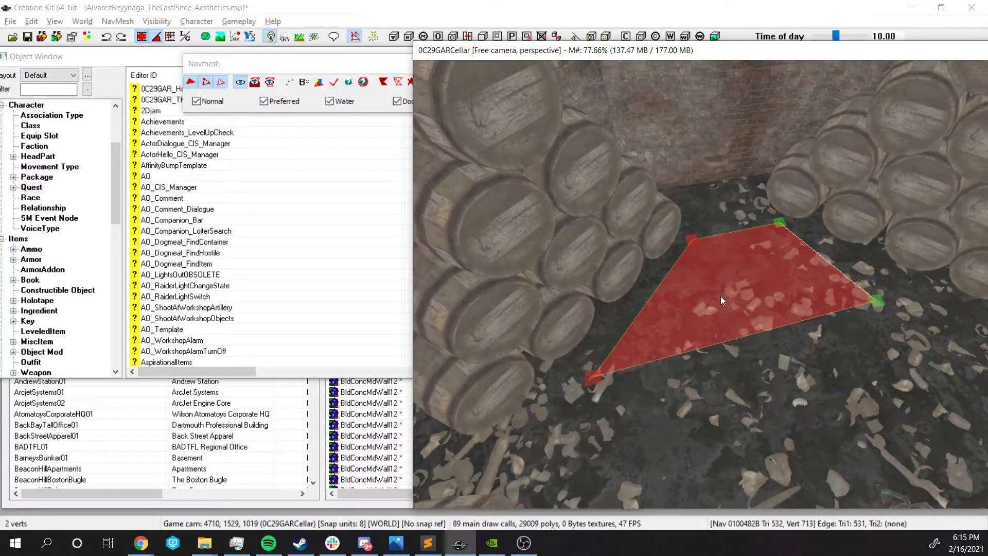
Nudge the four navmesh vertices outward so the mesh fits closer to the barrel stacks
left_click(756, 288)
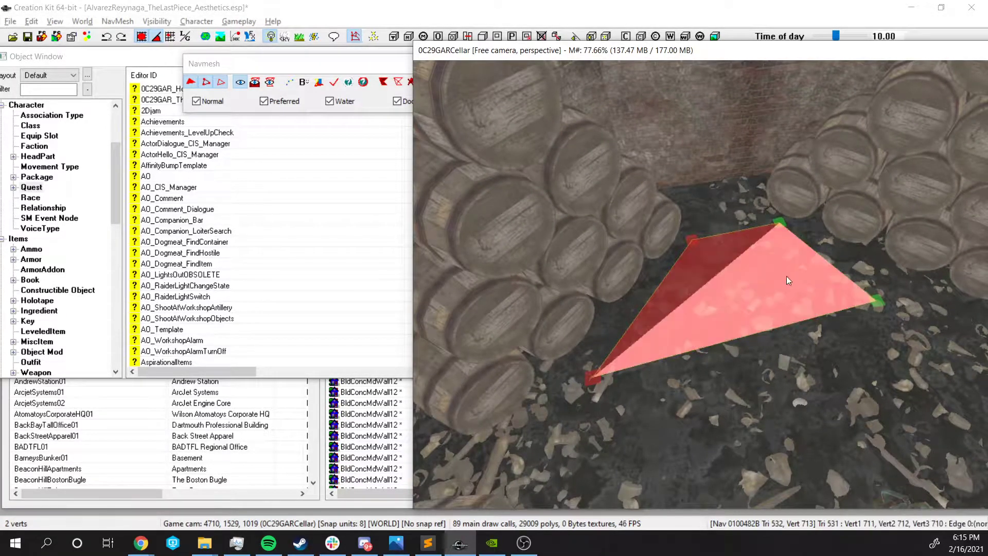
middle_click_drag(742, 322, 750, 323, "shift")
left_click(743, 142)
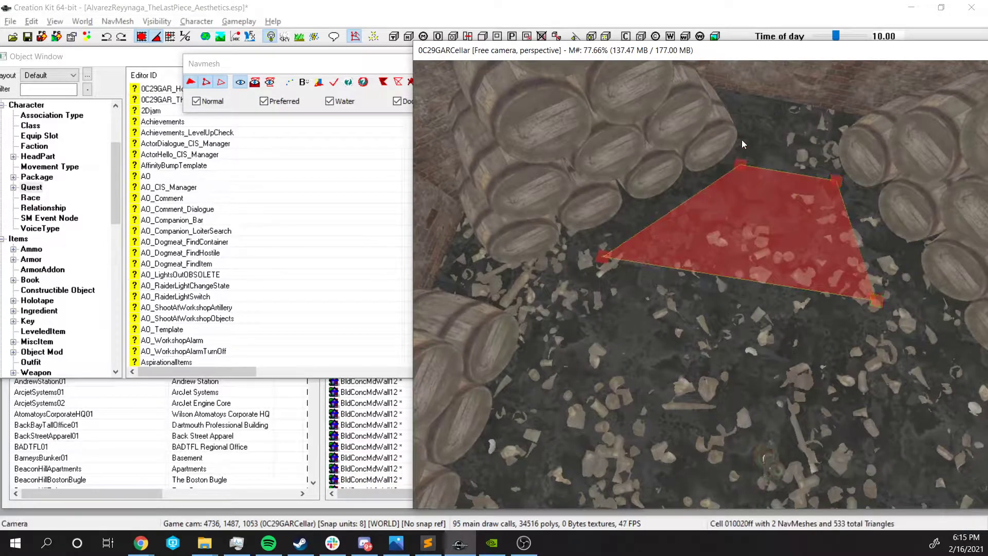
left_click_drag(742, 165, 737, 166)
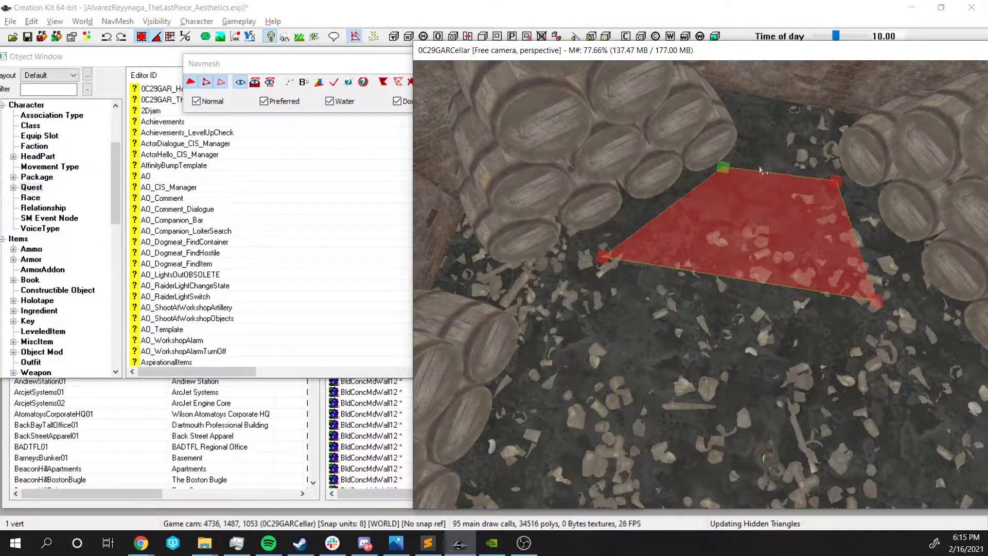
left_click_drag(835, 179, 845, 183)
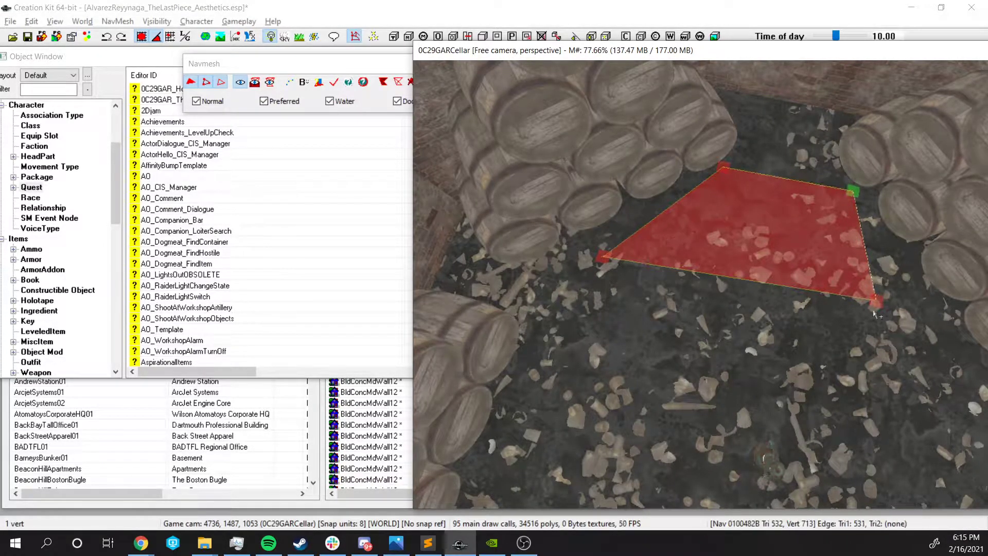
left_click_drag(876, 308, 932, 315)
left_click_drag(601, 257, 596, 257)
Extend the open edge with another triangle to a new vertex on the floor near the brick pillar beyond the far barrels
middle_click_drag(662, 286, 576, 297, "shift")
left_click(672, 119, "ctrl")
middle_click_drag(929, 230, 913, 228)
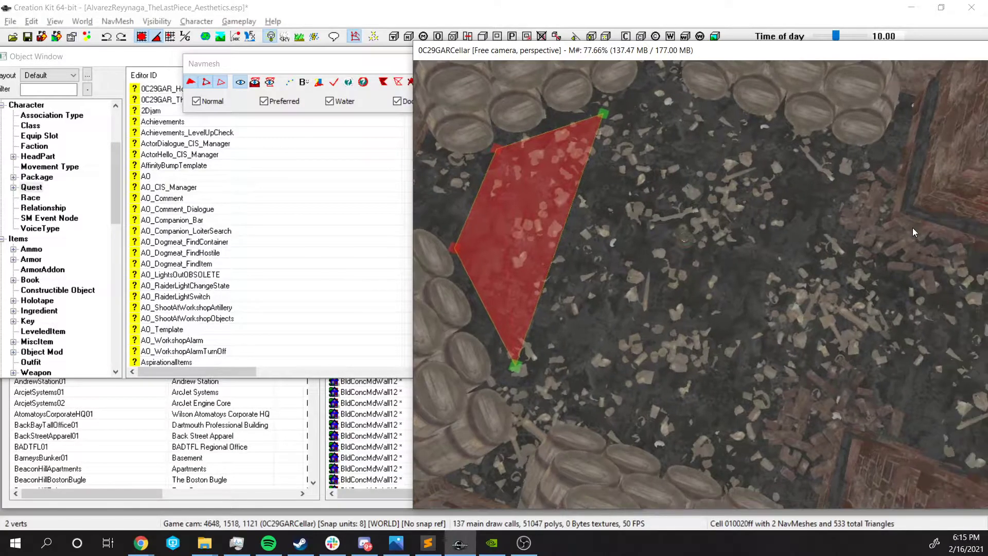
right_click(876, 177, "ctrl")
middle_click_drag(870, 197, 817, 233, "shift")
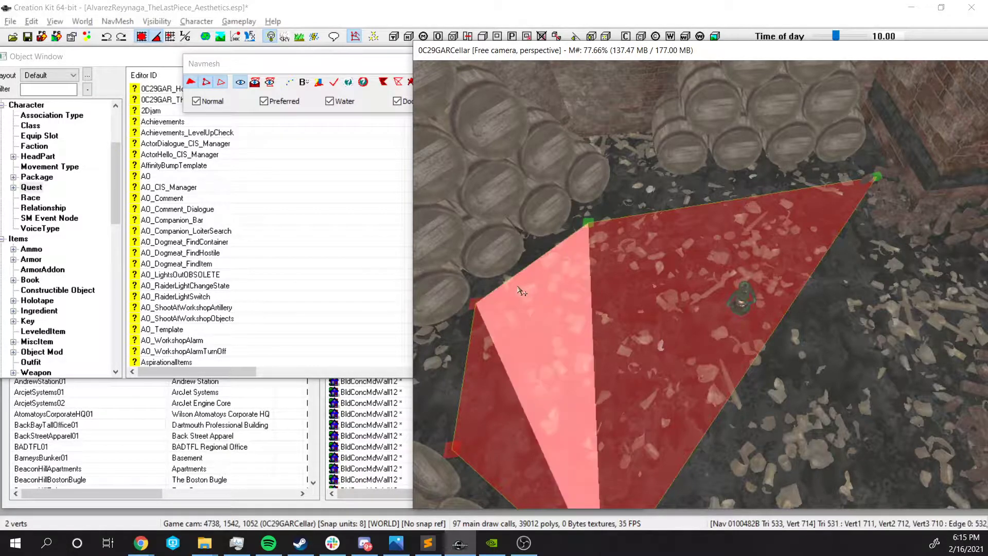
left_click(591, 343)
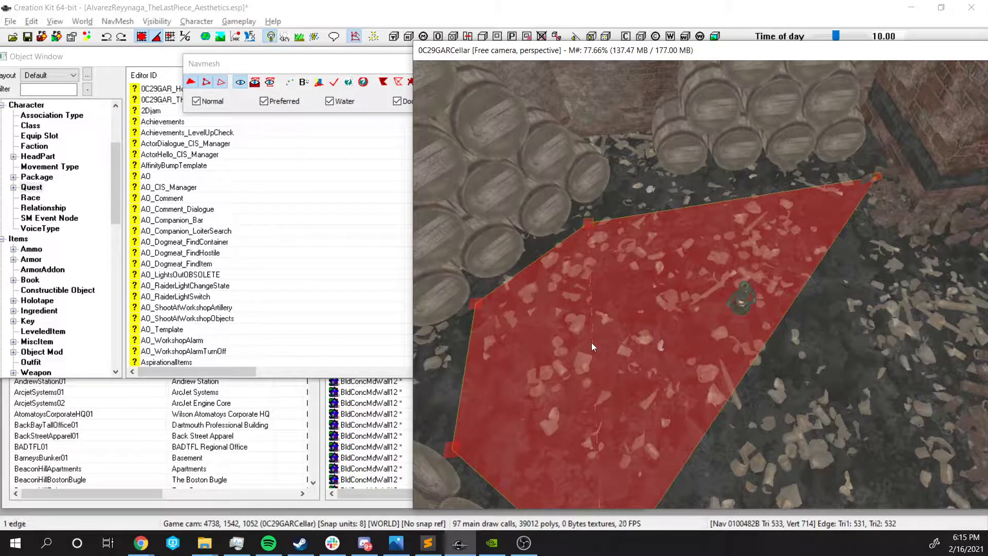
Try to connect the open edge's two vertices to the existing navmesh beyond the brick passage with a triangle
middle_click_drag(639, 315, 697, 390, "shift")
scroll(713, 384, "down", 1)
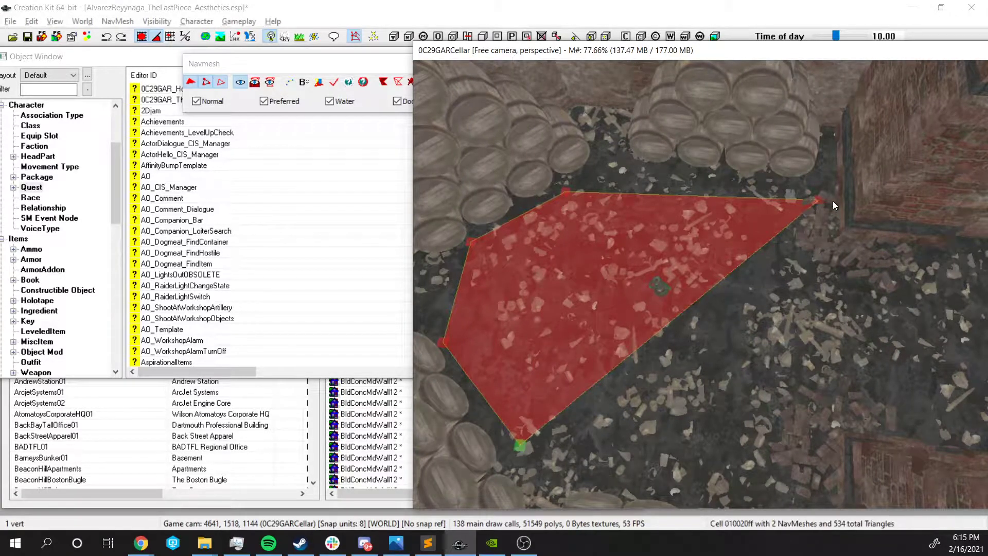
left_click(818, 200, "ctrl")
scroll(832, 287, "down", 1)
scroll(832, 287, "down", 1)
middle_click_drag(832, 286, 808, 222)
scroll(807, 286, "down", 2)
scroll(808, 286, "up", 2)
scroll(758, 270, "down", 2)
scroll(758, 269, "up", 2)
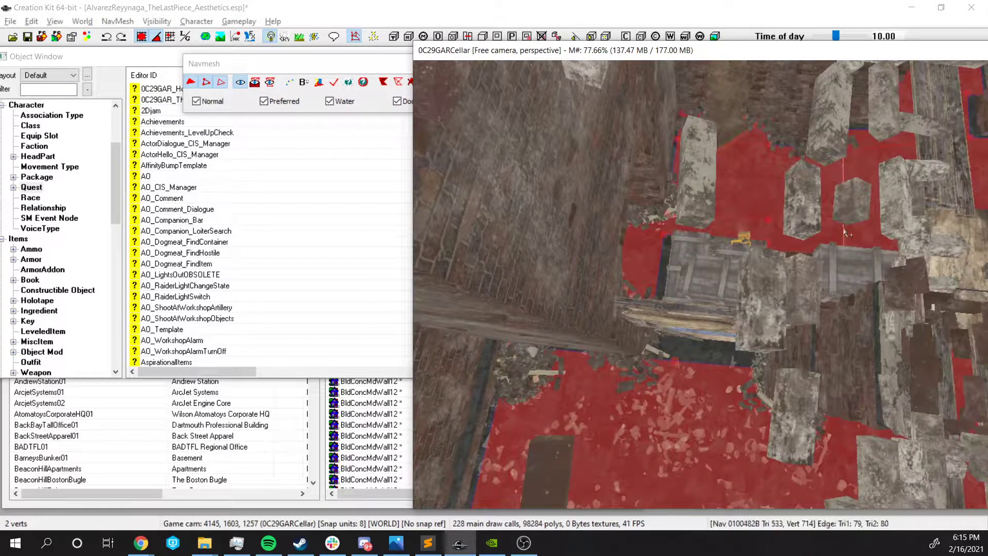
middle_click_drag(704, 228, 748, 247)
key("a")
Delete the oversized triangle that stretches from the barrel room through the brick walls
middle_click_drag(695, 325, 771, 268, "shift")
scroll(751, 294, "down", 2)
left_click(732, 322)
middle_click_drag(733, 320, 778, 272)
scroll(777, 273, "down", 1)
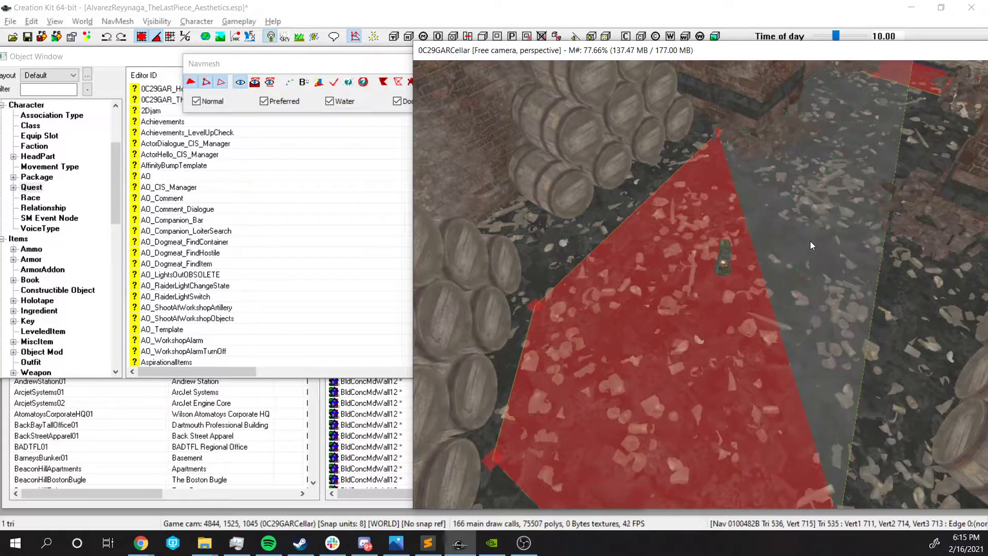
middle_click_drag(810, 241, 799, 267)
scroll(801, 267, "down", 1)
scroll(853, 251, "down", 1)
middle_click_drag(853, 251, 821, 283, "shift")
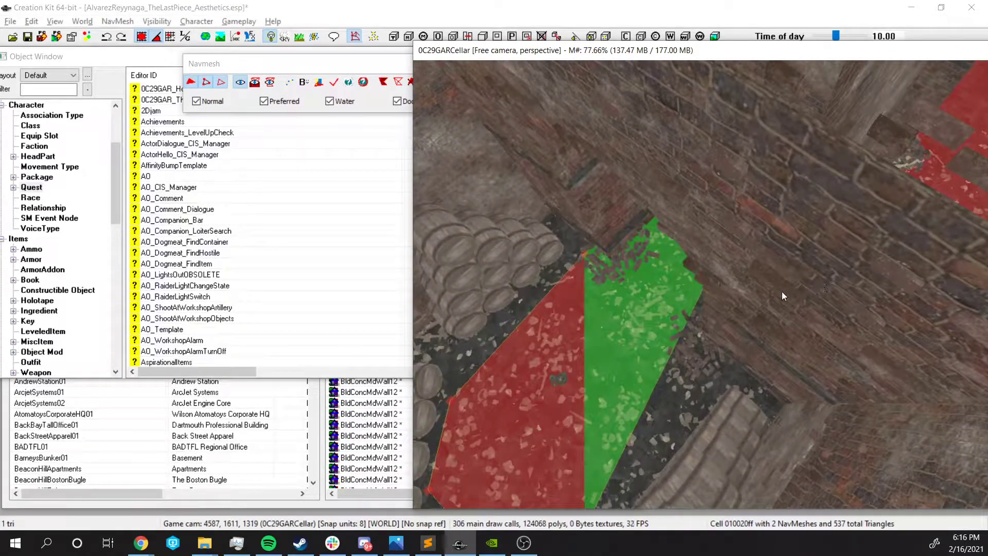
middle_click_drag(698, 311, 716, 290, "shift")
scroll(716, 290, "up", 3)
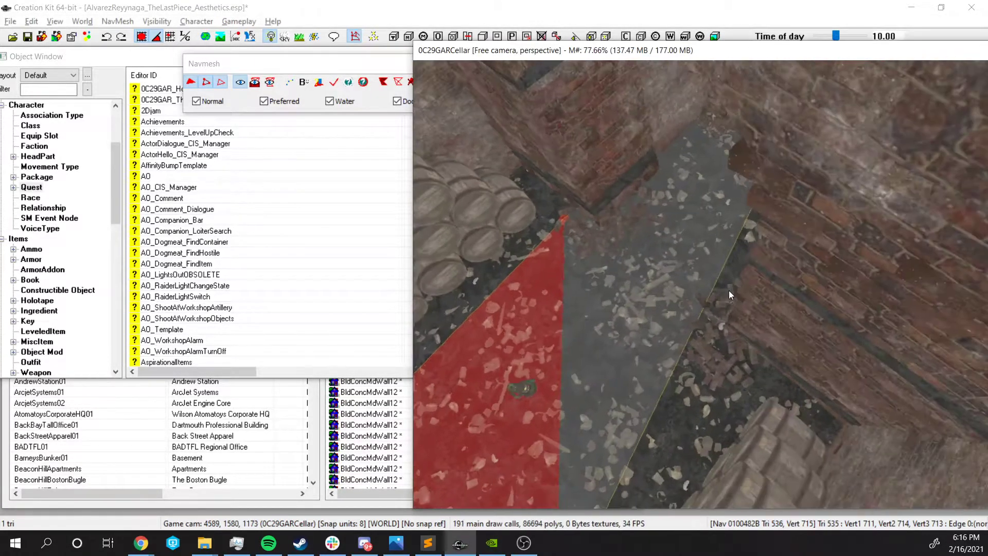
middle_click_drag(597, 453, 736, 337)
Add a triangle from the open edge's two vertices to a new vertex at the passage's opposite brick pillar
left_click(741, 456)
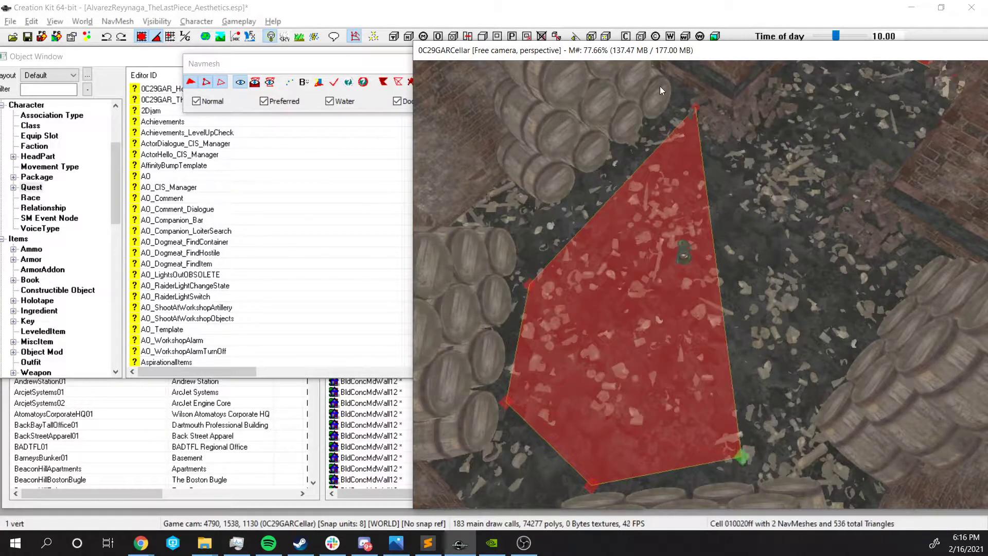
left_click(697, 108, "ctrl")
right_click(885, 218, "ctrl")
middle_click_drag(839, 230, 874, 229, "shift")
scroll(873, 229, "up", 2)
middle_click_drag(804, 208, 791, 218)
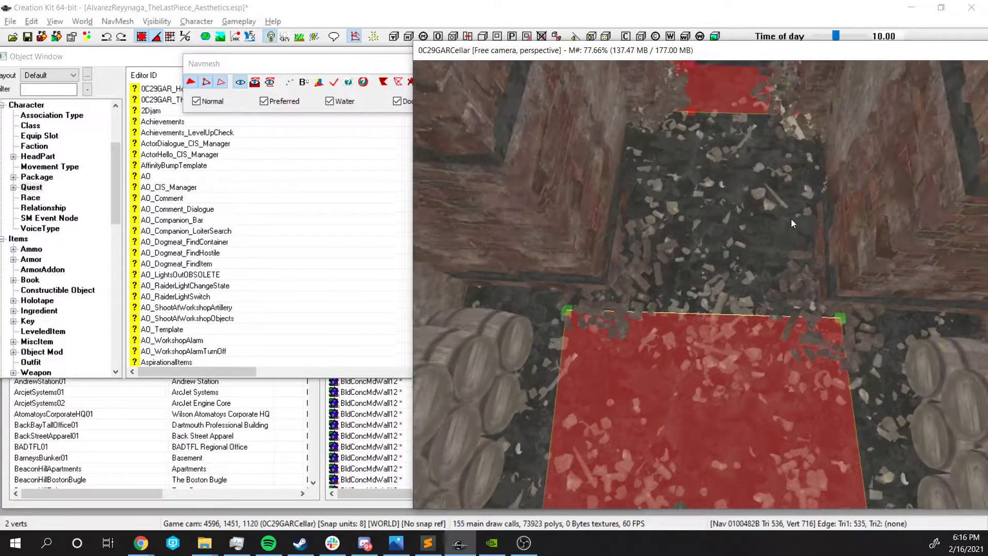
Adjust the position of the two front vertices beside the brick corners at the passage entrance
scroll(790, 221, "up", 3)
middle_click_drag(551, 349, 547, 329, "shift")
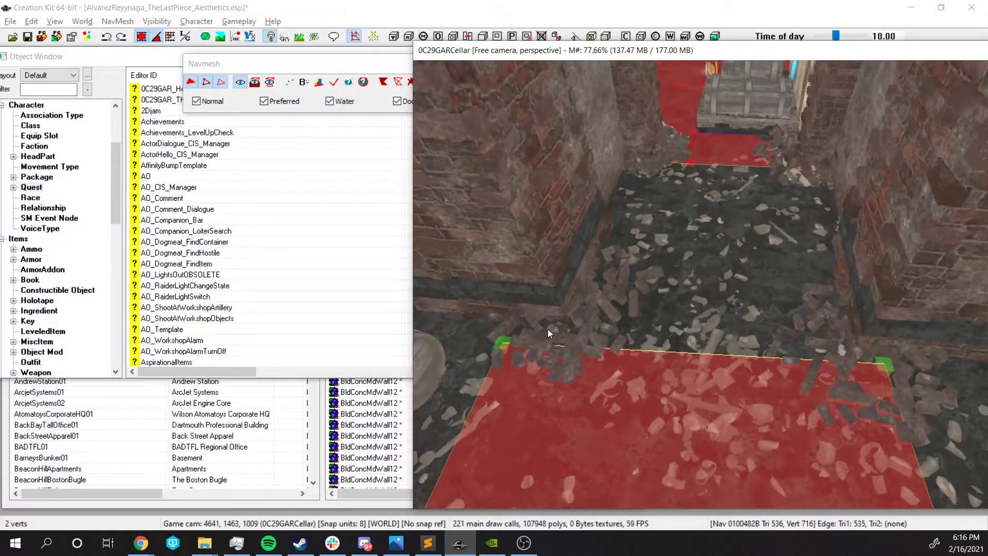
middle_click_drag(762, 324, 735, 345, "shift")
middle_click_drag(632, 215, 612, 253, "shift")
mouse_move(531, 307)
left_mouse_down()
mouse_move(520, 295)
mouse_move(597, 267)
mouse_move(540, 297)
left_mouse_up()
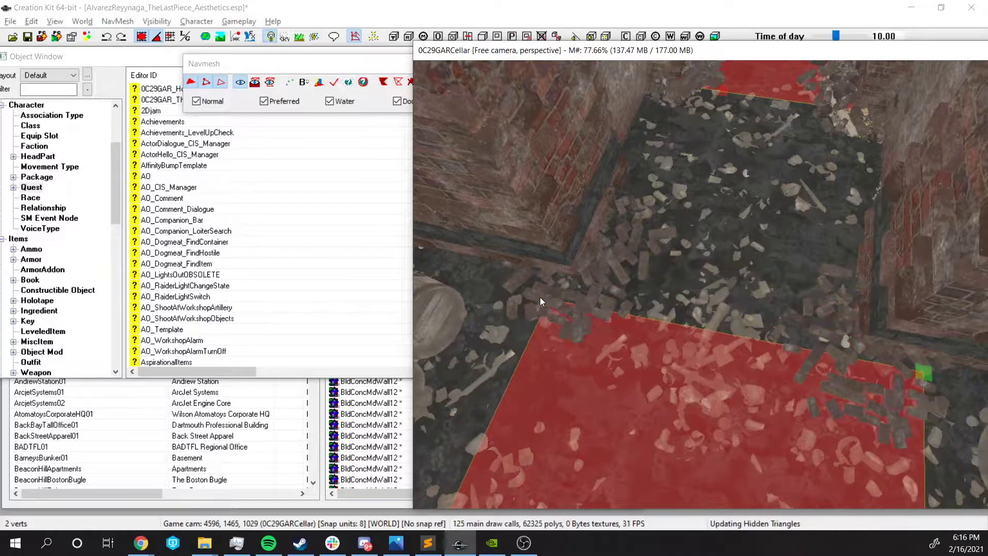
key("d")
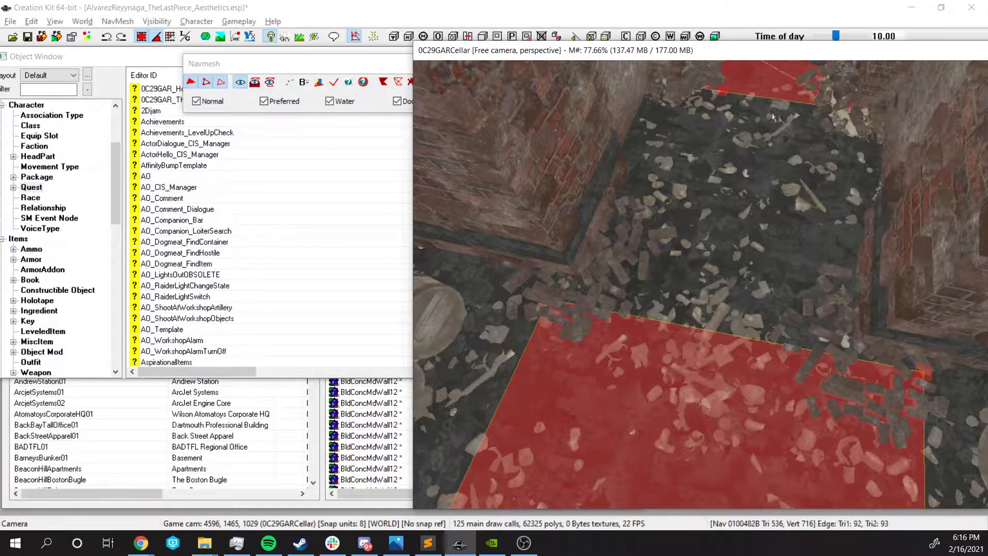
key("ctrl+z")
scroll(636, 330, "up", 1)
key("shift")
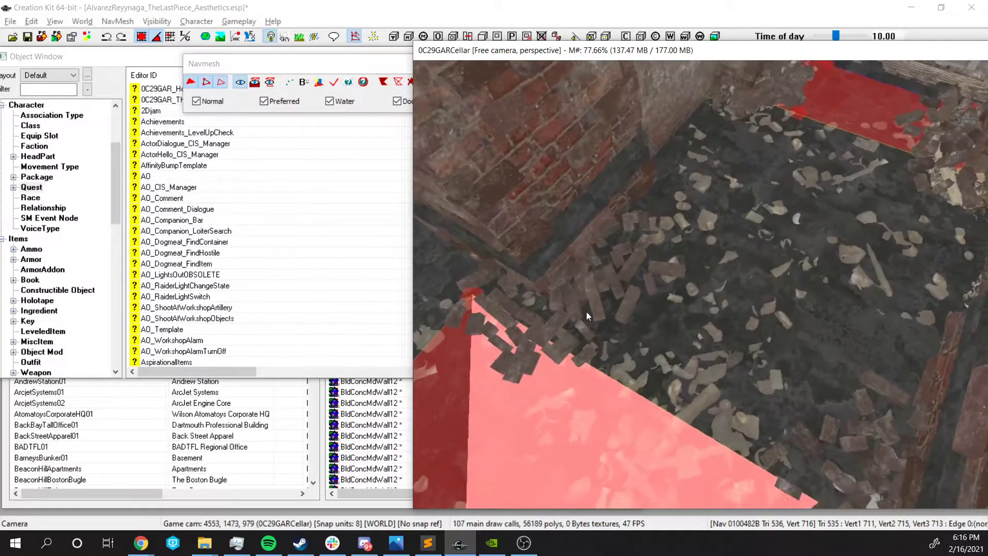
Insert a new vertex on the front navmesh edge beside the brick rubble at the left pillar
middle_click_drag(666, 277, 685, 273)
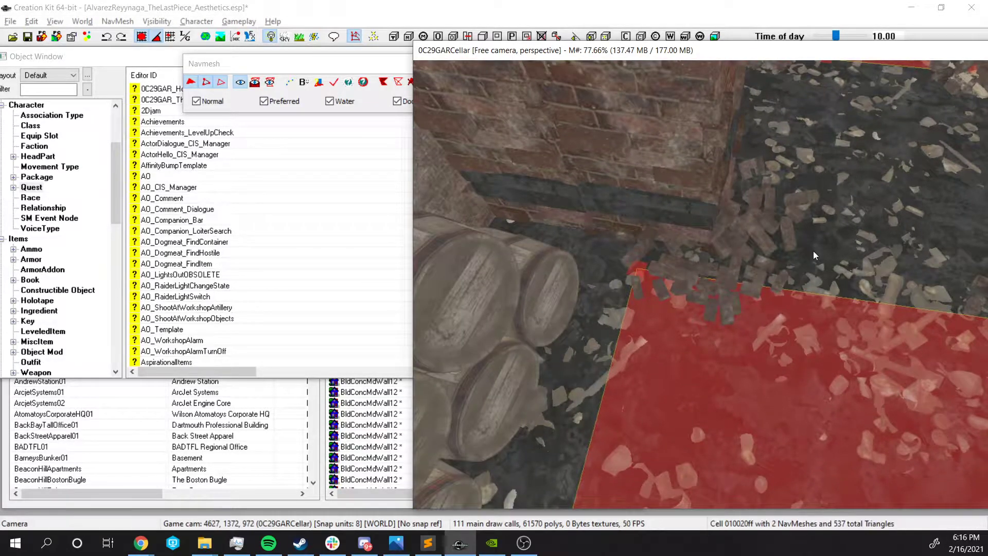
middle_click_drag(814, 251, 770, 271)
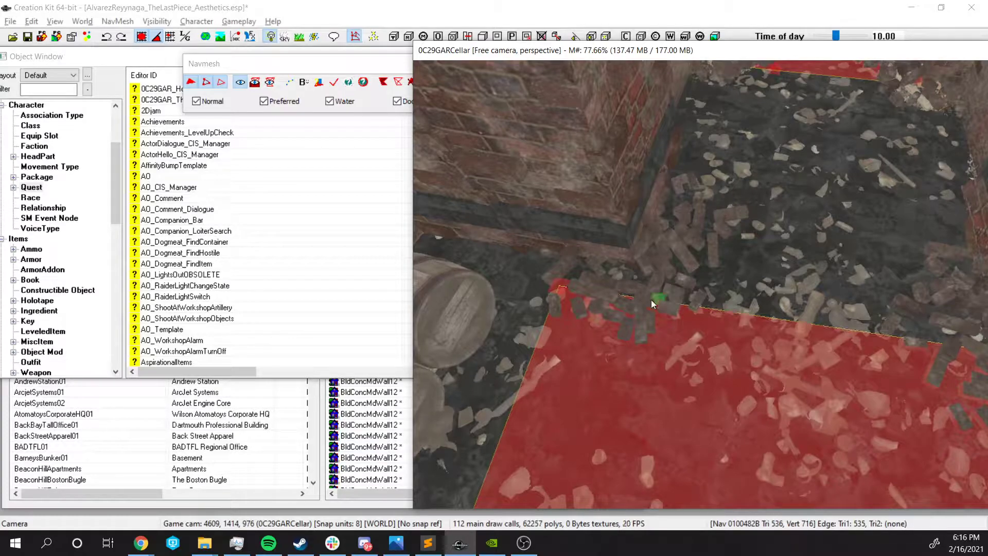
scroll(678, 296, "down", 1)
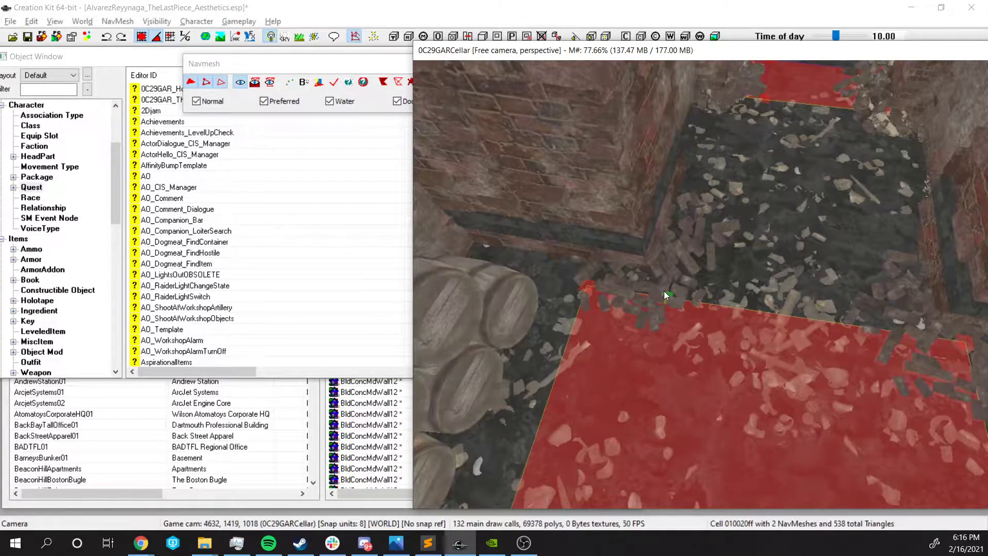
scroll(662, 294, "up", 2)
scroll(653, 367, "down", 2)
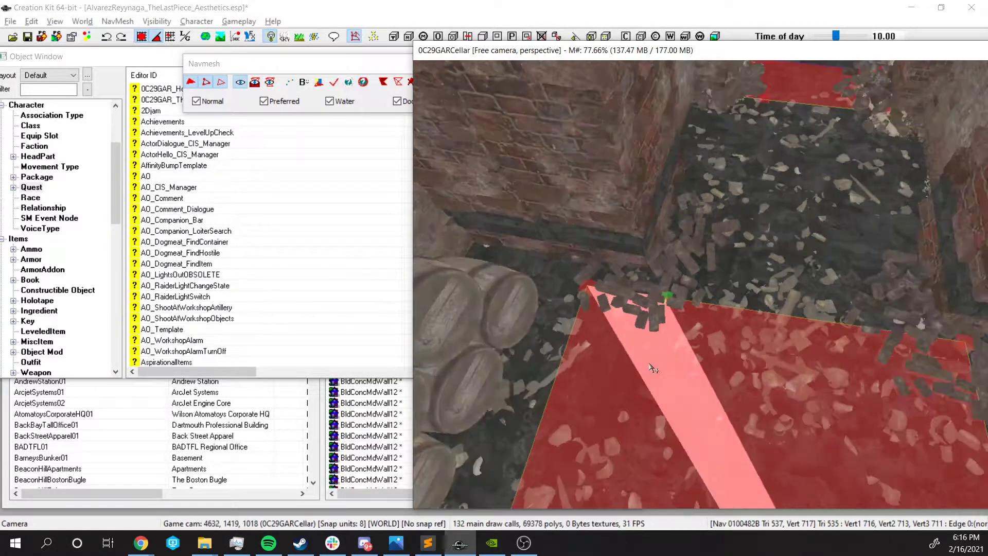
Test edge-only selection on the narrow triangle's long edge, and select that triangle with all selection modes re-enabled
middle_click_drag(654, 367, 638, 359)
scroll(639, 363, "up", 3)
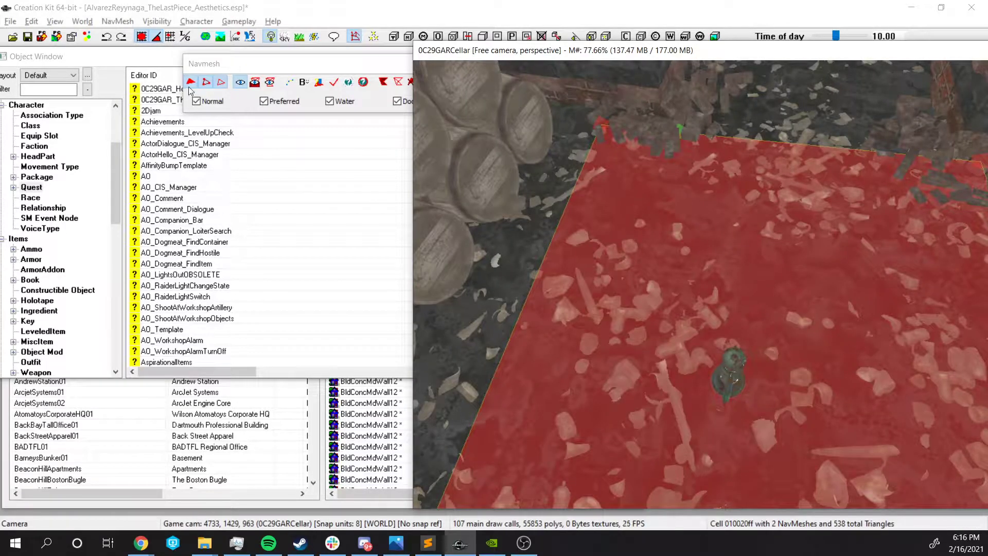
left_click(190, 90)
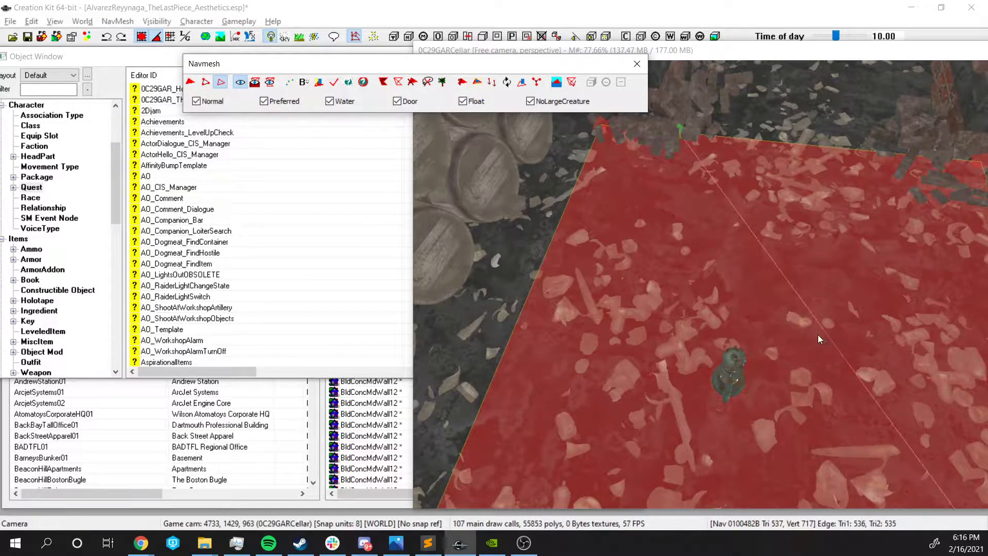
middle_click_drag(799, 354, 809, 368, "shift")
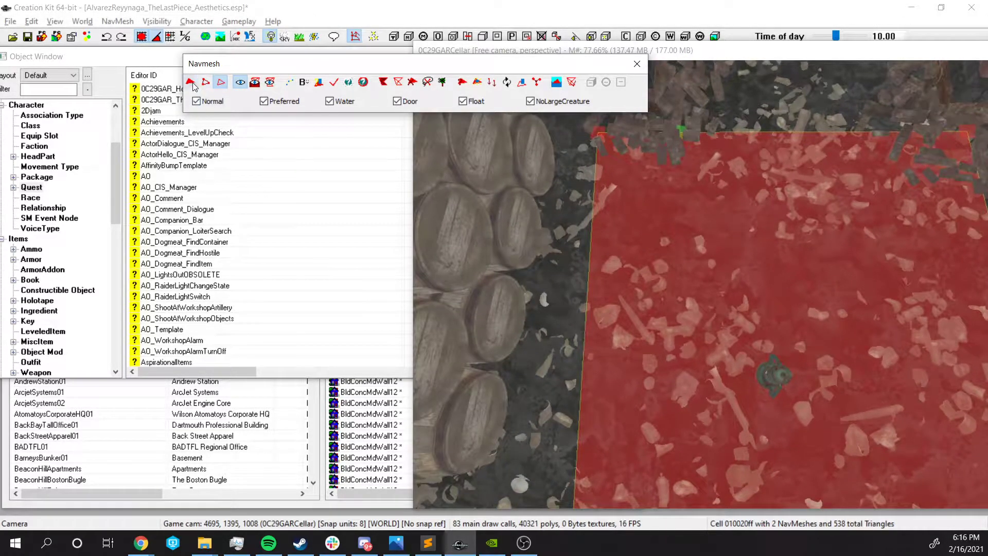
left_click(767, 270)
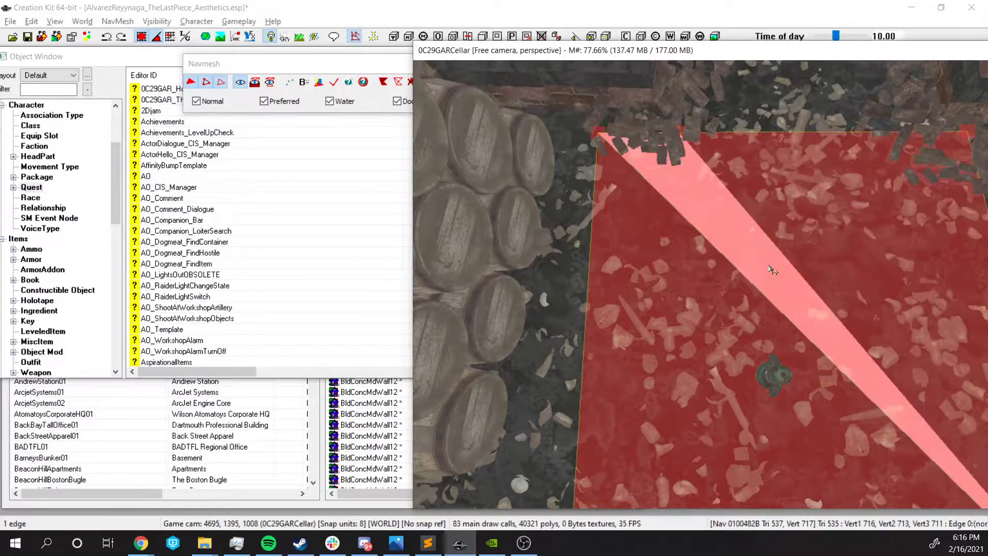
middle_click_drag(842, 288, 728, 171, "shift")
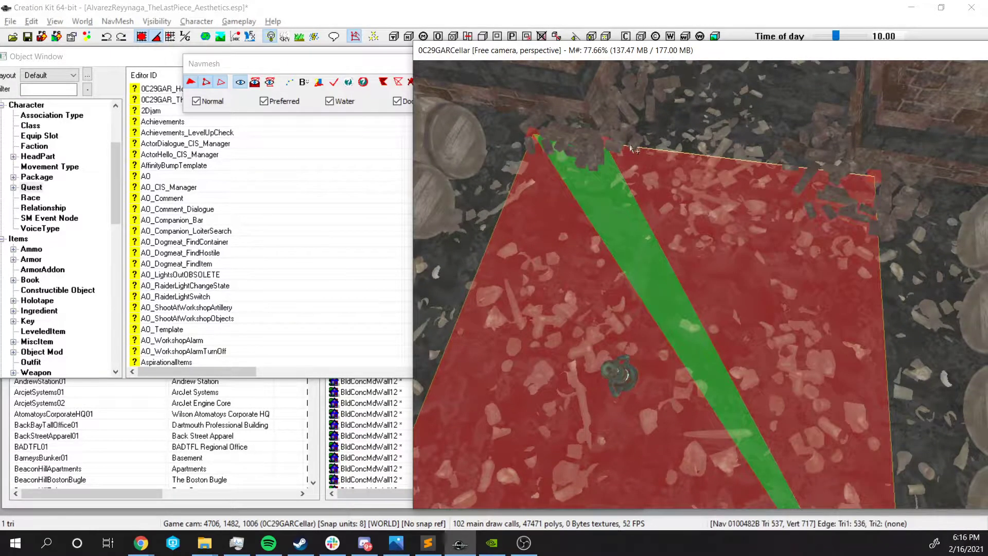
middle_click_drag(765, 200, 759, 215, "shift")
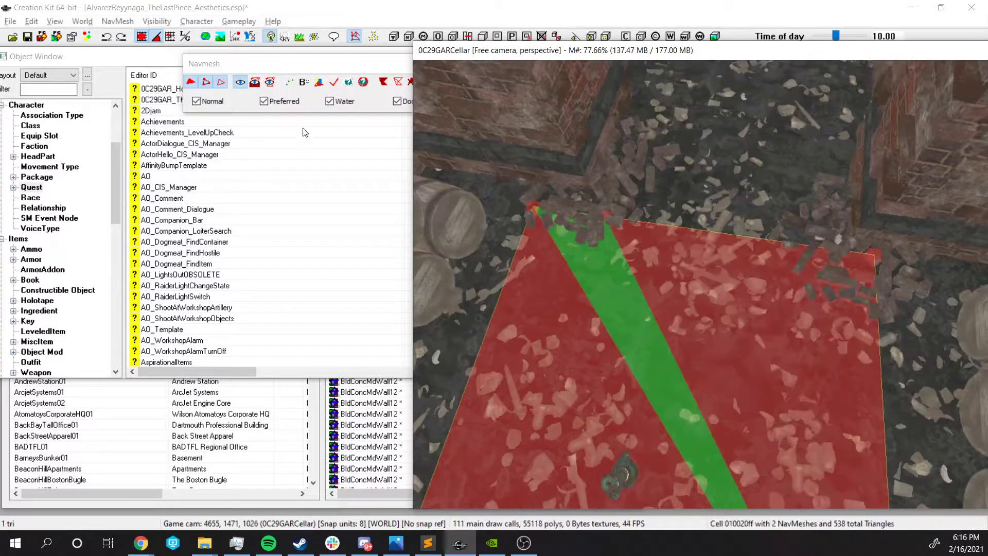
Insert a new vertex on the front navmesh edge beside the brick rubble at the right pillar
scroll(848, 248, "up", 2)
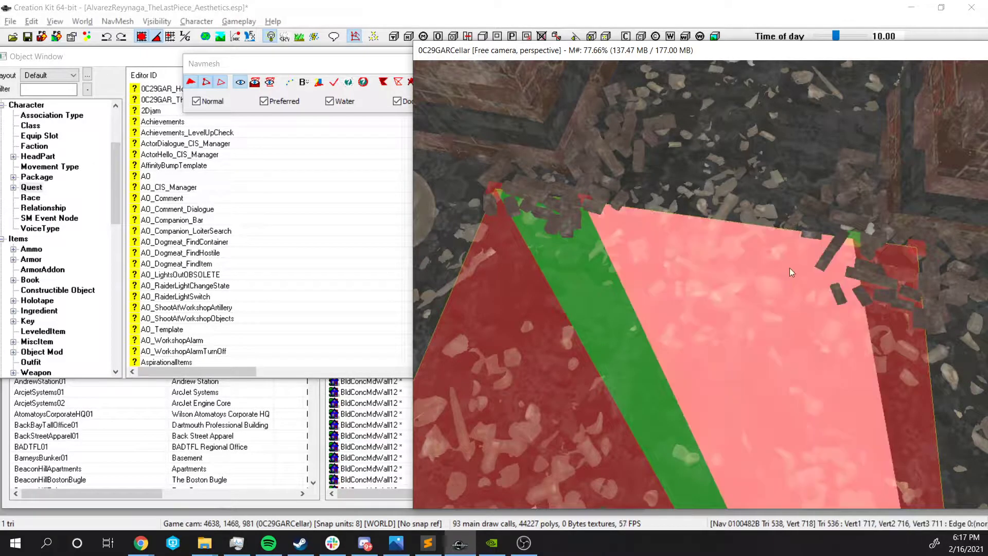
left_click(853, 240)
middle_click_drag(731, 235, 751, 234, "shift")
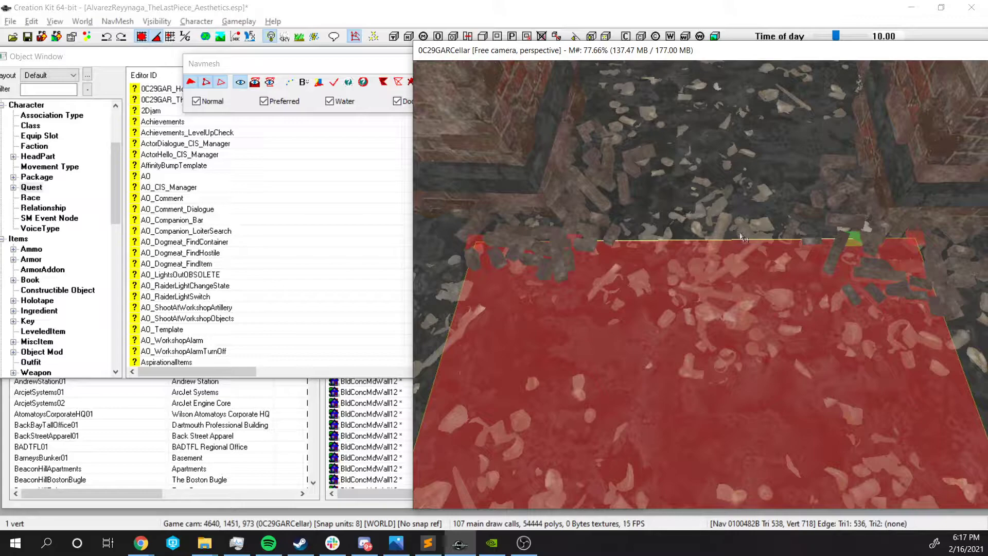
Extend the navmesh through the brick passage with two triangles from the inner front vertices to new vertices against both side walls
left_click(574, 239)
left_click(850, 235, "ctrl")
middle_click_drag(871, 231, 781, 226, "shift")
right_click(749, 184)
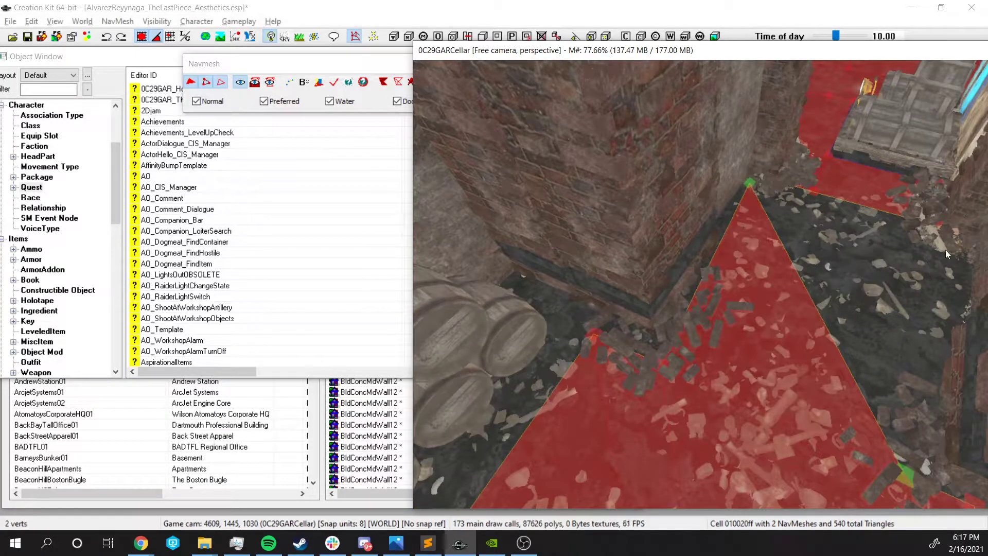
right_click(970, 264, "ctrl")
middle_click_drag(970, 265, 637, 275, "shift")
Examine the remaining gap between the extended passage navmesh and the existing navmesh in front of the wooden crates
scroll(873, 252, "up", 3)
scroll(867, 273, "down", 2)
scroll(672, 270, "down", 2)
scroll(640, 261, "down", 2)
scroll(637, 275, "up", 4)
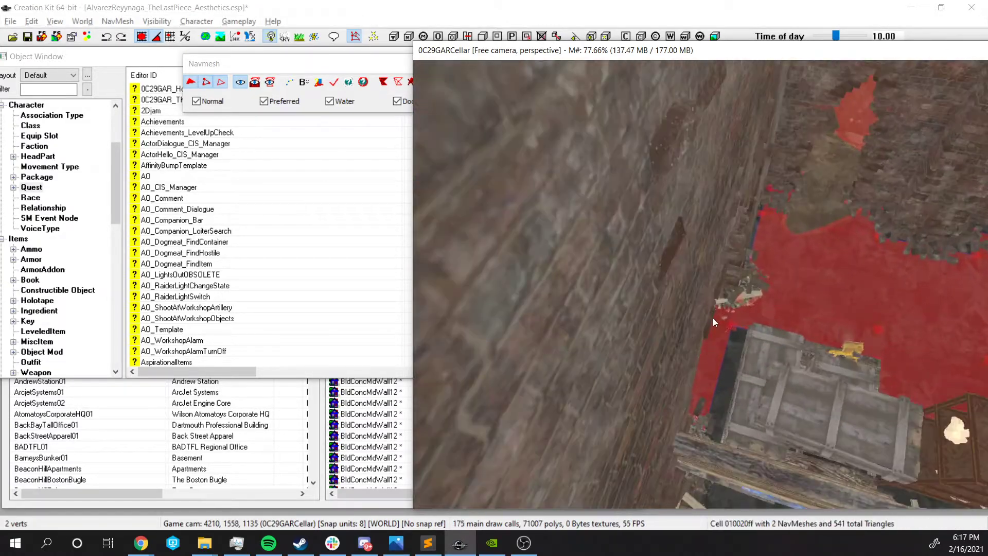
middle_click_drag(746, 336, 913, 360, "shift")
scroll(913, 359, "up", 4)
left_click_drag(913, 360, 804, 353, "shift")
middle_click_drag(844, 226, 922, 273)
scroll(849, 227, "up", 3)
scroll(813, 239, "down", 4)
middle_click_drag(751, 297, 885, 279, "shift")
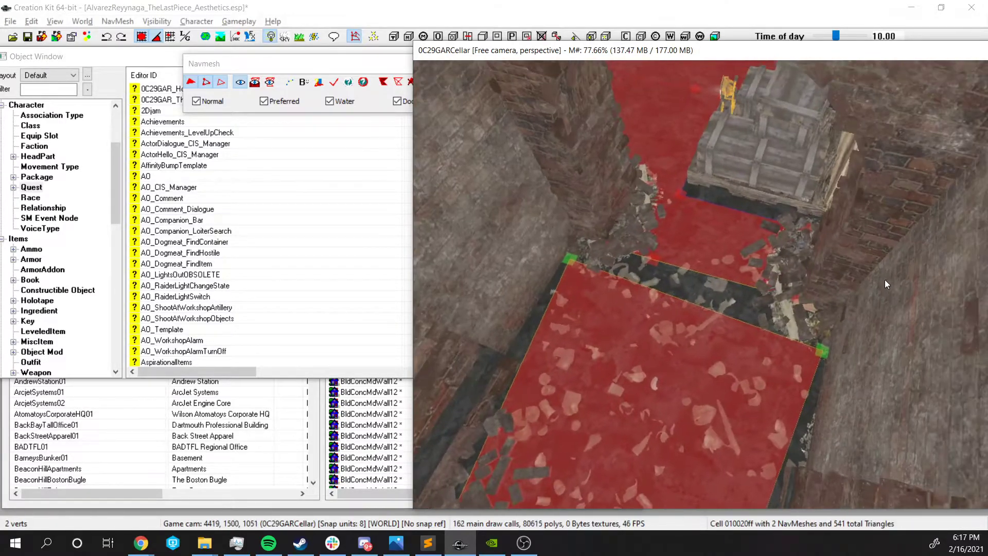
scroll(885, 280, "up", 2)
middle_click_drag(736, 247, 798, 223, "shift")
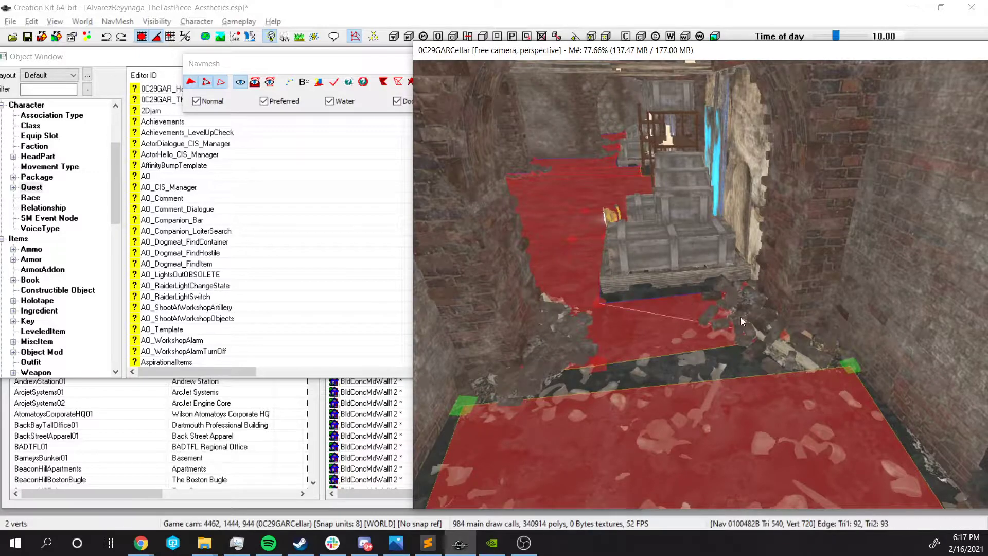
middle_click_drag(598, 363, 622, 350, "shift")
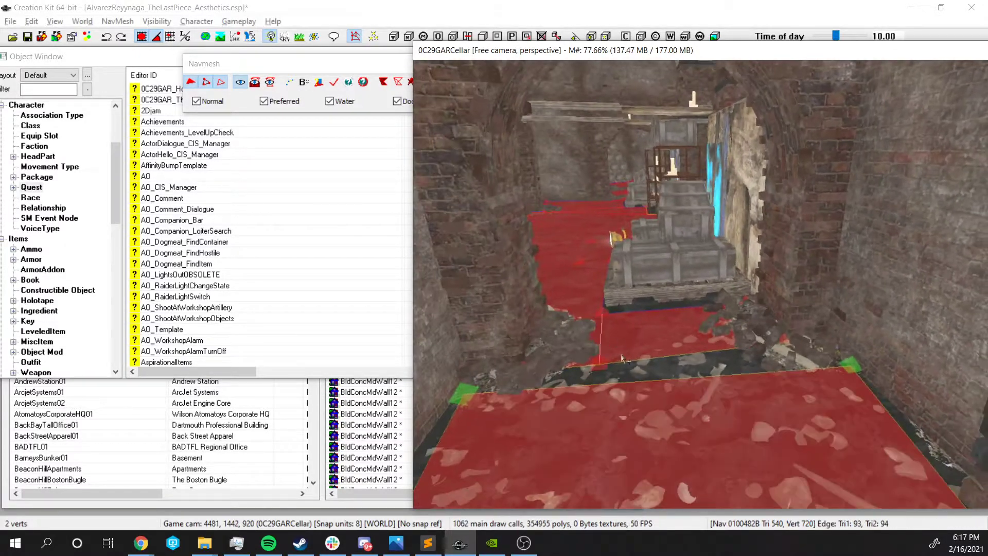
middle_click_drag(576, 308, 546, 351, "shift")
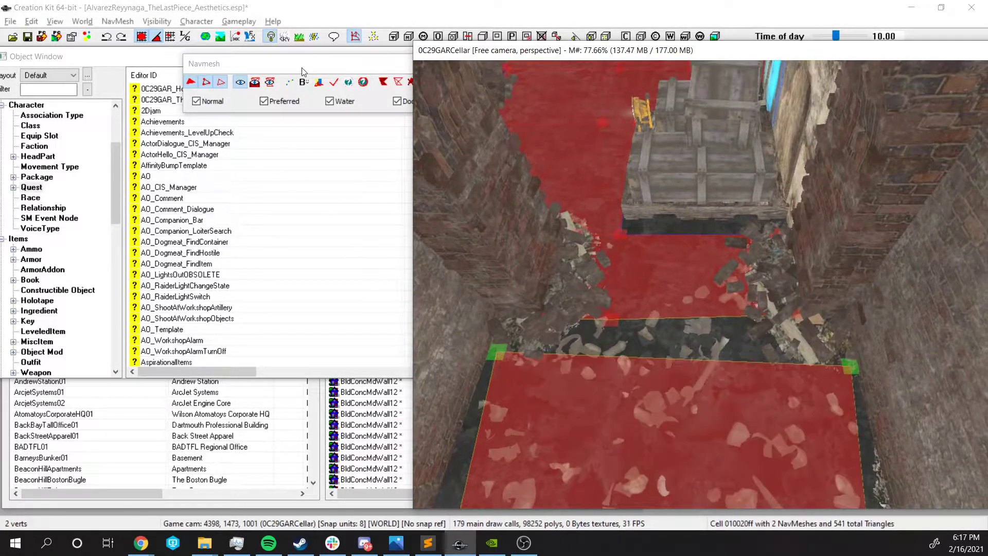
Show the navmesh on top of the geometry, and switch to displaying the navmesh alone to inspect the gap
left_click(257, 76)
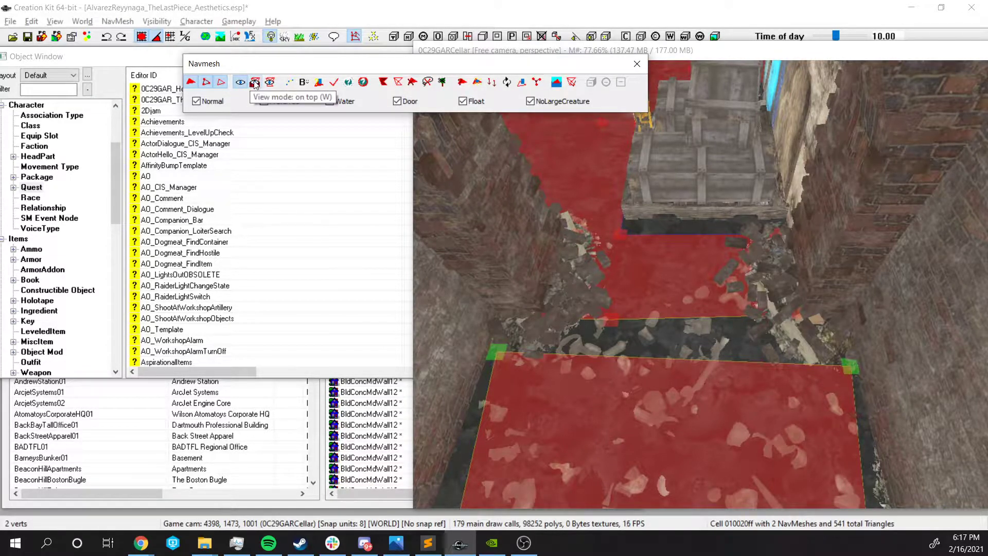
left_click(255, 82)
middle_click_drag(440, 218, 806, 307, "shift")
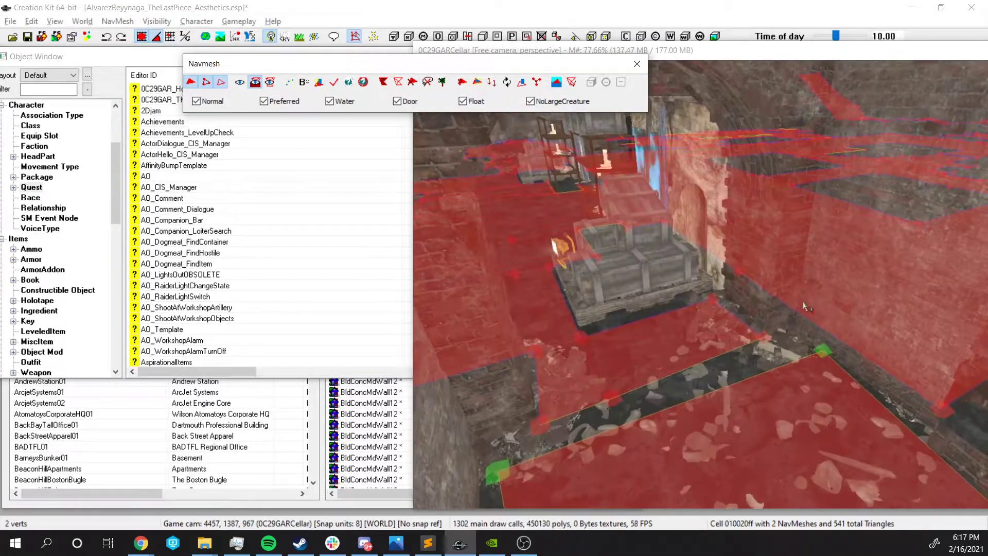
left_click(271, 85)
middle_click_drag(849, 221, 866, 292, "shift")
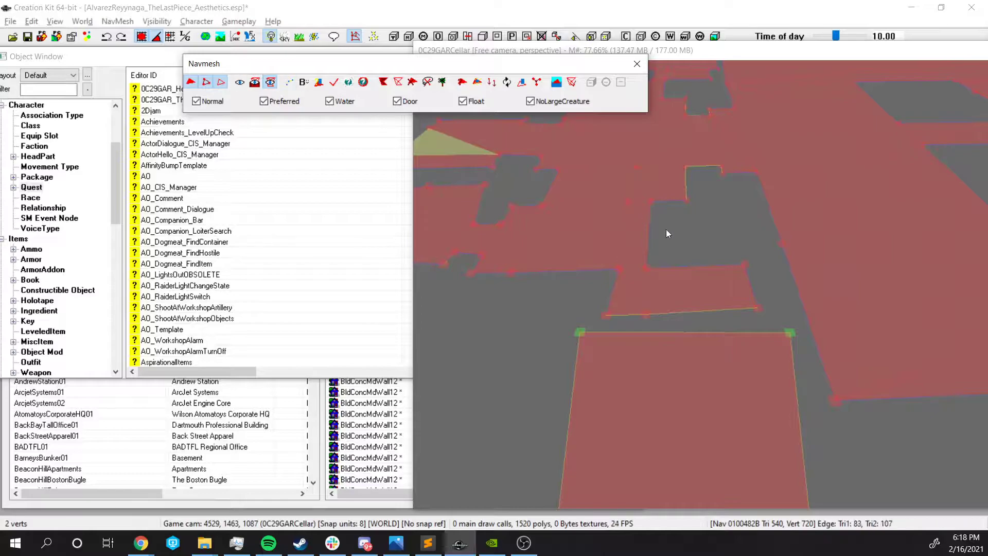
middle_click_drag(626, 226, 633, 238)
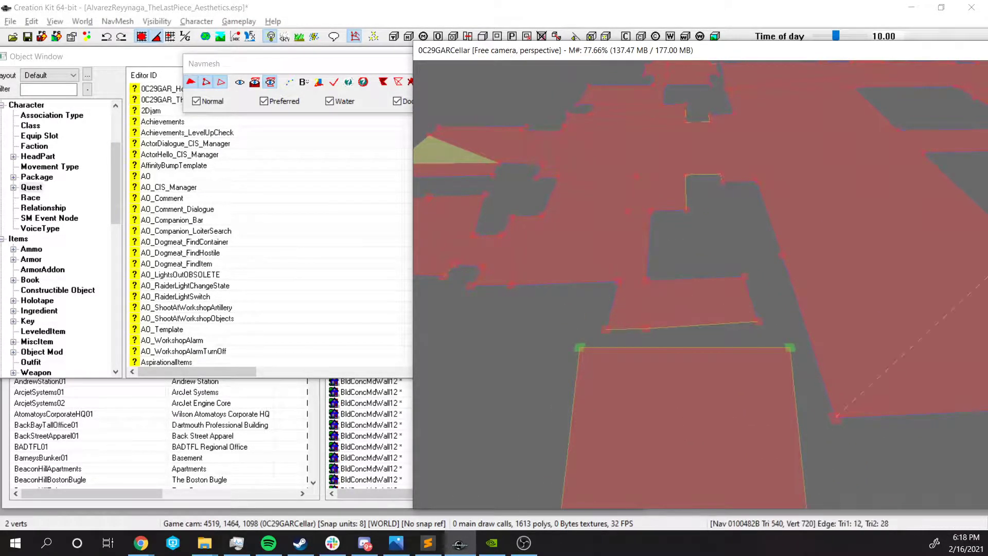
middle_click_drag(681, 277, 675, 275)
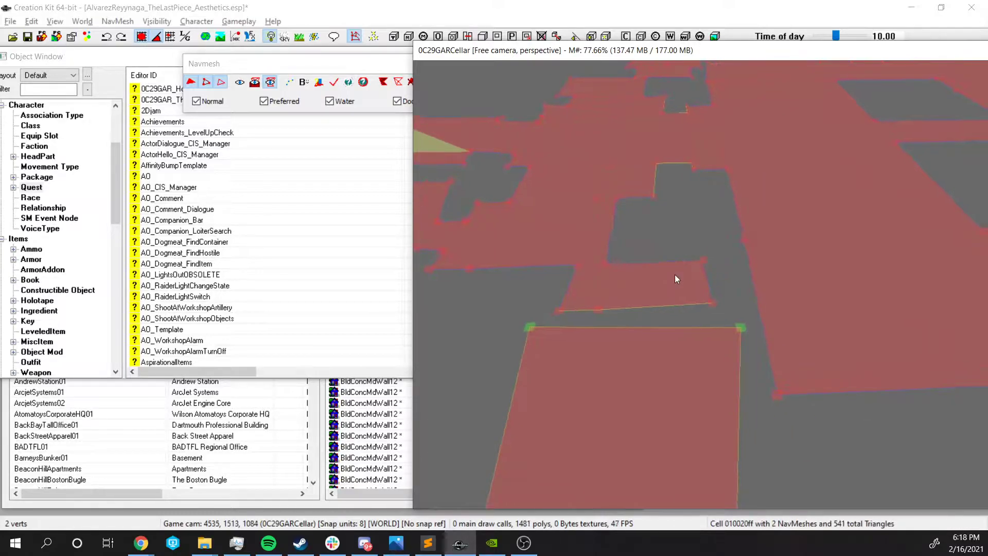
Cycle the navmesh display through the standard, on-top and navmesh-only view modes, ending with only the navmesh shown
left_click(240, 83)
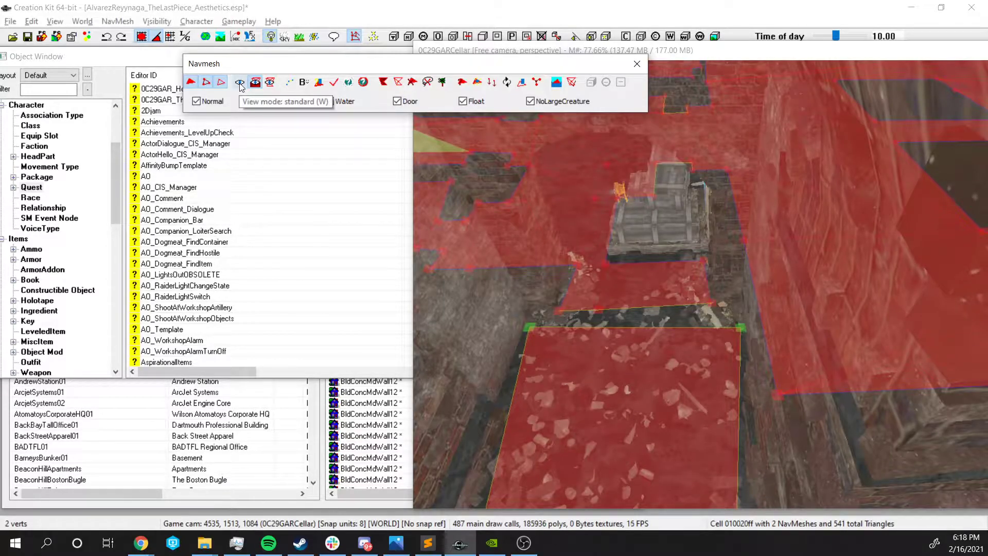
middle_click_drag(674, 312, 758, 323)
key("w")
key("w")
key("w")
key("w")
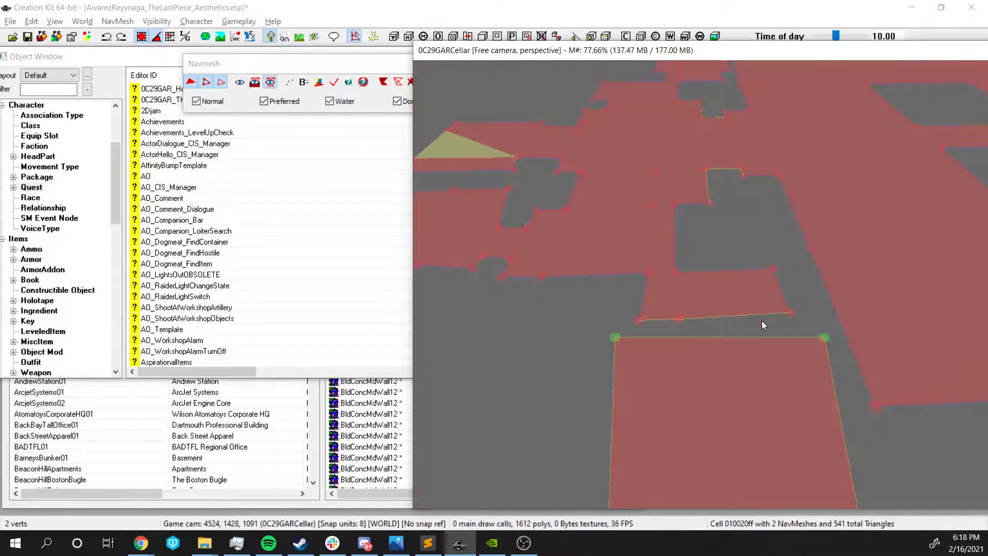
key("w")
key("w")
key("w")
key("w")
key("w")
key("w")
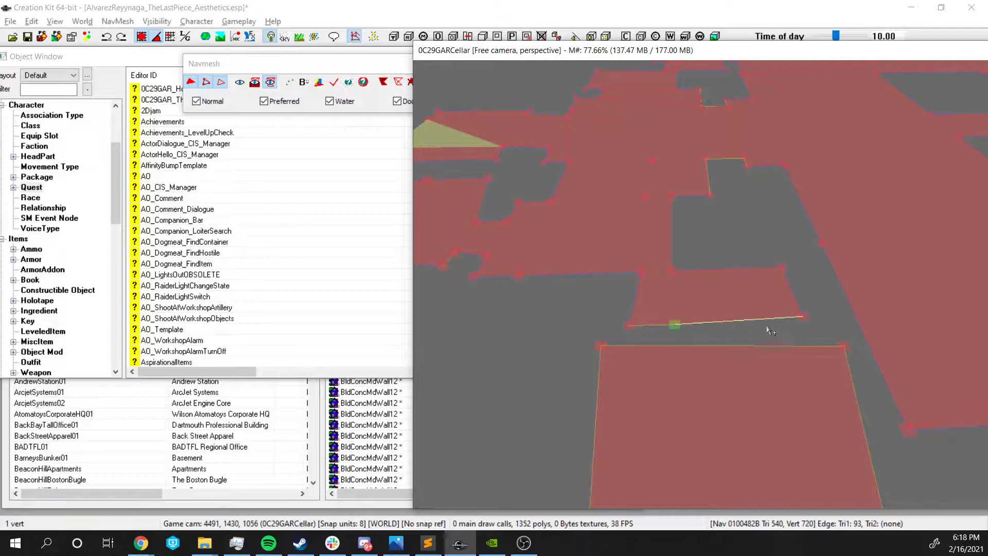
Insert a vertex on the existing navmesh's open edge and two facing vertices on the passage navmesh's front edge
right_click(774, 318, "ctrl")
left_click(676, 324, "ctrl")
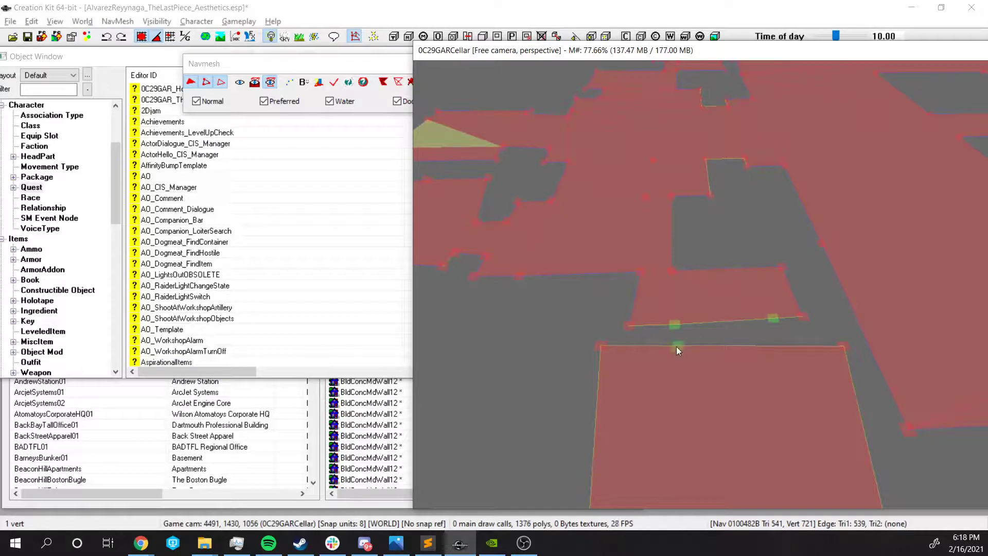
right_click(794, 344, "ctrl")
key("shift")
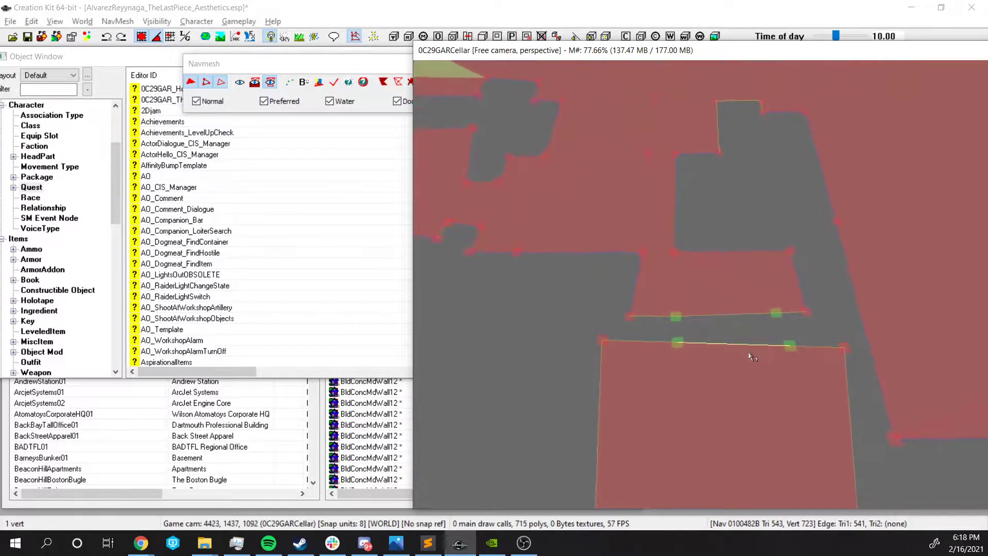
key("a")
scroll(778, 328, "up", 1)
key("ctrl+z")
key("shift")
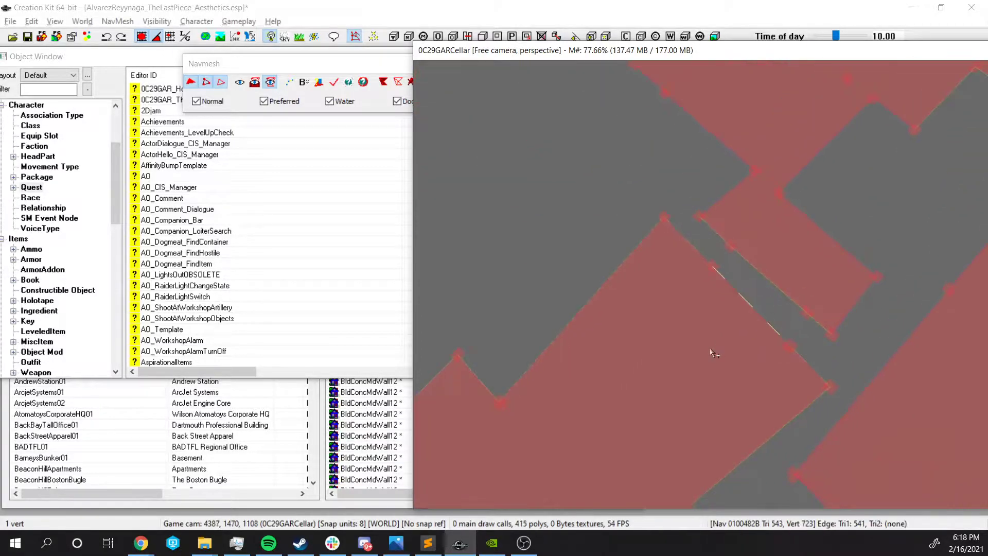
scroll(707, 304, "up", 1)
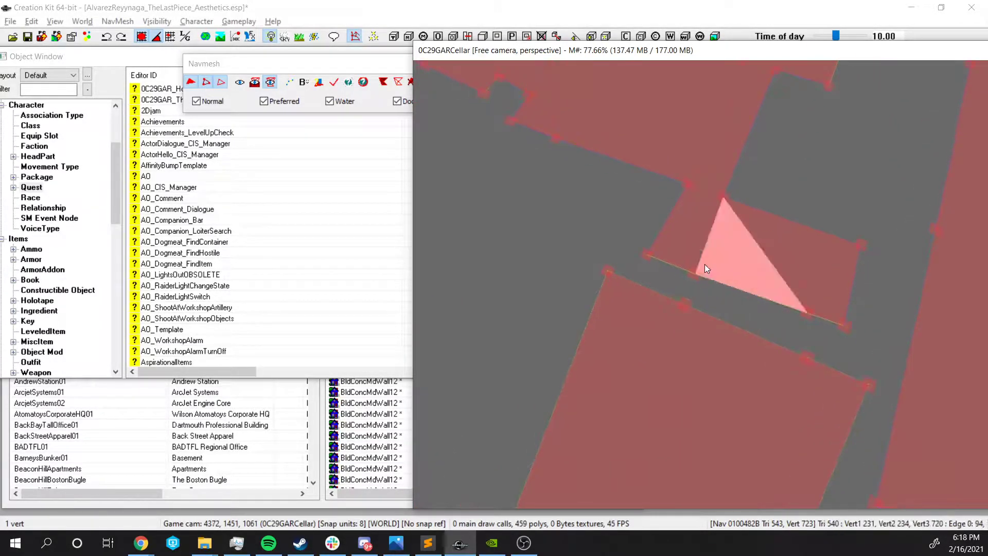
Try to bridge the gap with a triangle from one existing-navmesh edge vertex to the two inserted passage vertices, and undo it
left_click(695, 276)
left_click(685, 304, "ctrl")
left_click(808, 359, "ctrl")
middle_click_drag(808, 359, 797, 339, "shift")
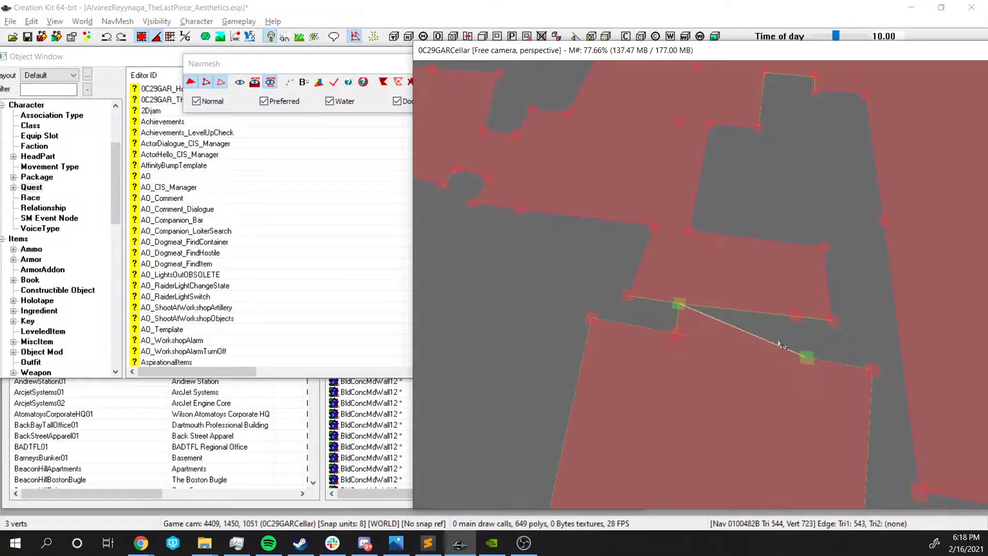
key("ctrl+z")
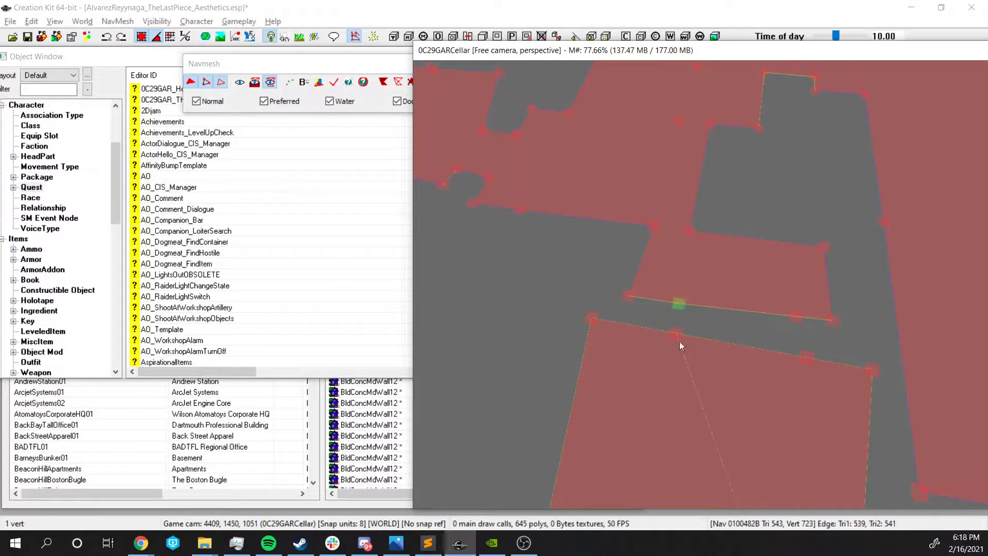
Bridge the gap one triangle at a time between the four facing vertices, and remove both bridging triangles
left_click(807, 362)
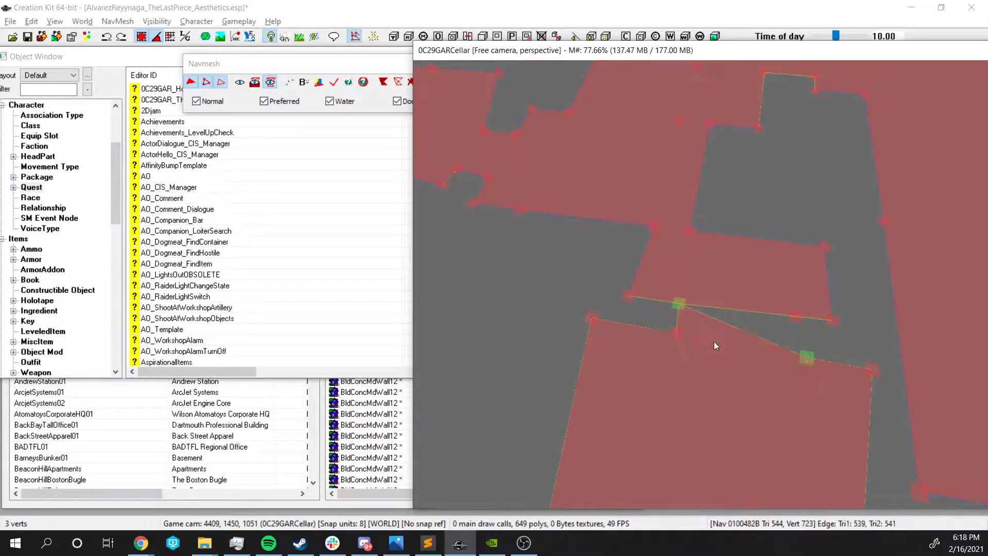
left_click(795, 316)
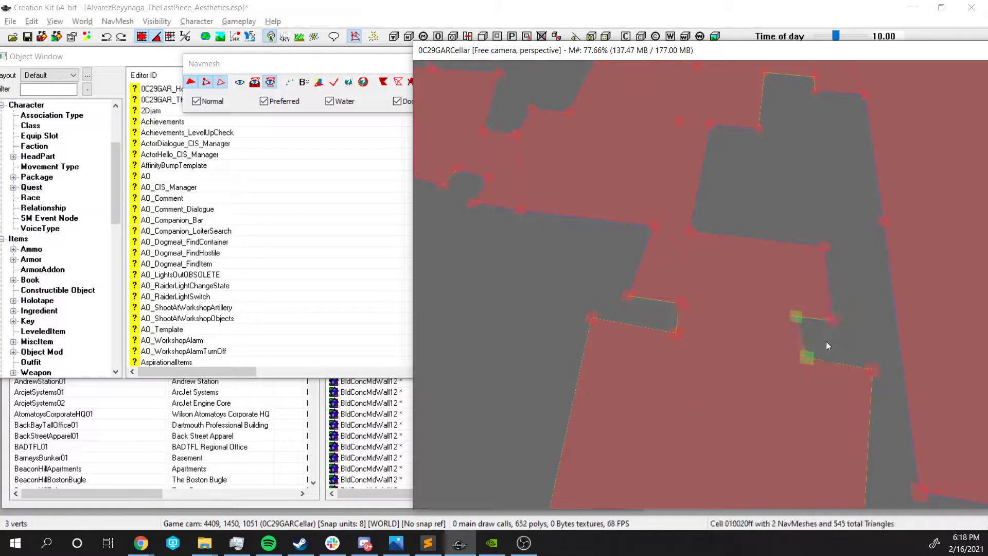
left_click(801, 345)
key("Delete")
left_click(725, 338)
key("Delete")
Select the four facing vertices on both sides of the gap and fill the space between them with triangles at once
left_click(680, 301)
key("Delete")
left_click(675, 333, "ctrl")
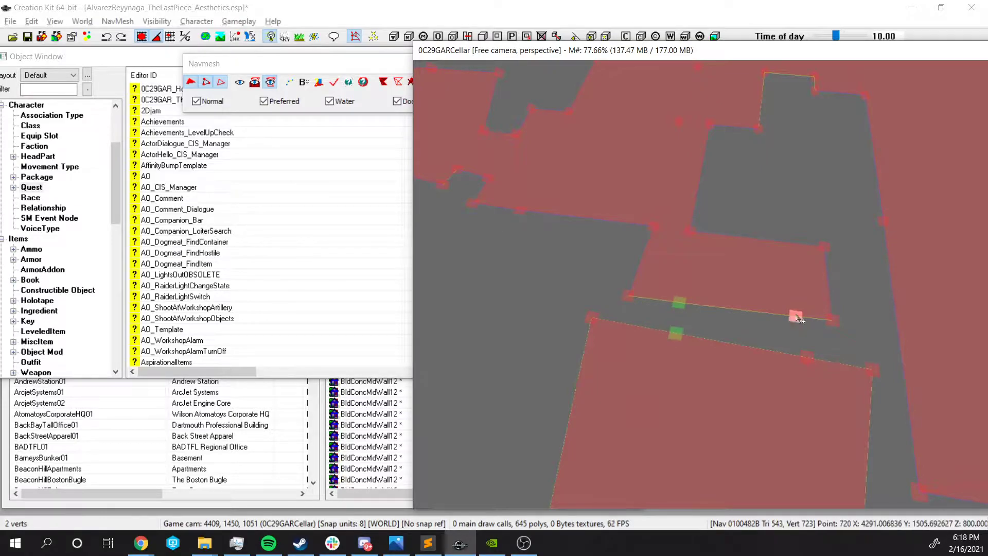
left_click(810, 357, "ctrl")
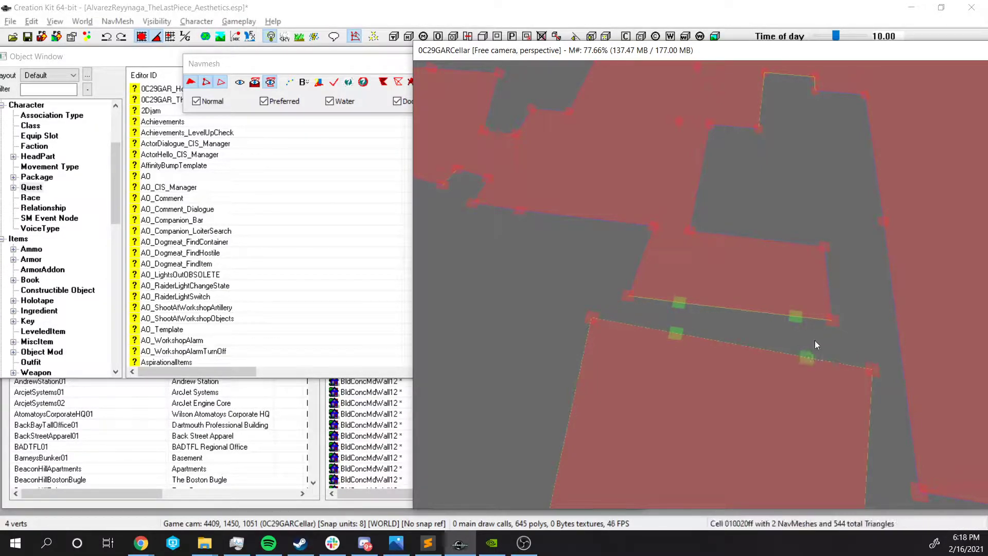
key("a")
scroll(745, 314, "up", 1)
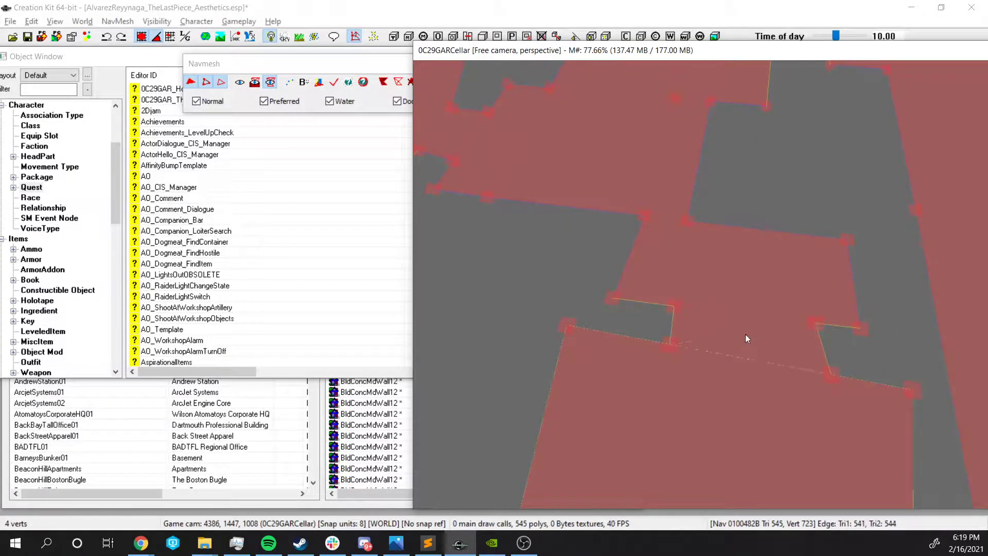
Examine the joined navmesh around the passage and across the neighbouring rooms of the cellar
scroll(817, 342, "down", 2)
middle_click_drag(816, 342, 718, 293, "shift")
scroll(717, 308, "down", 1)
scroll(755, 321, "down", 2)
scroll(710, 300, "up", 4)
middle_click_drag(737, 327, 812, 348, "shift")
scroll(812, 348, "up", 5)
middle_click_drag(898, 385, 845, 349)
scroll(845, 349, "down", 8)
middle_click_drag(697, 308, 719, 242, "shift")
scroll(690, 281, "up", 5)
left_click(687, 275)
middle_click_drag(688, 275, 783, 358, "shift")
left_click(687, 309)
middle_click_drag(696, 338, 625, 333, "shift")
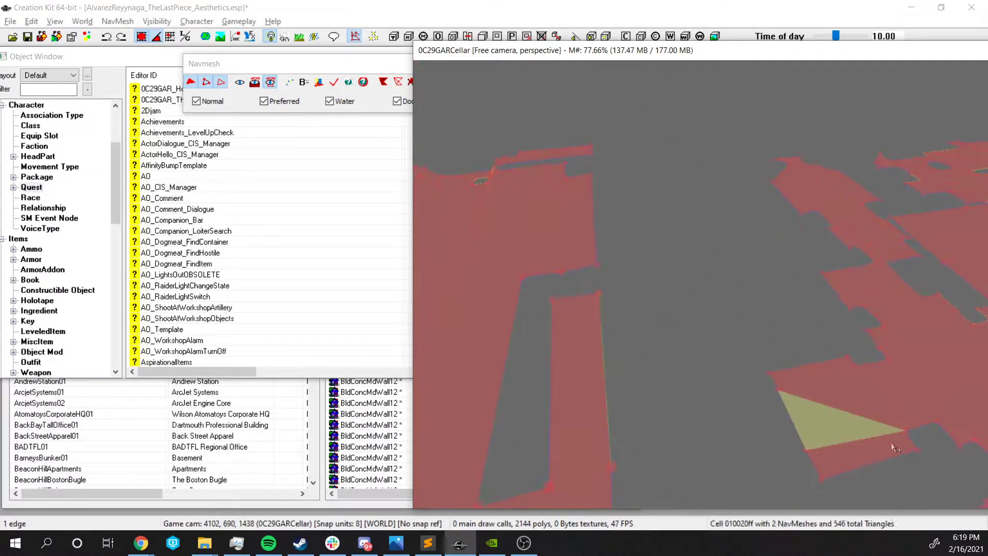
Inspect the yellow-green door-marked triangles at the outer ends of the navmesh
left_click(804, 428)
middle_click_drag(804, 428, 693, 440, "shift")
left_click(845, 426)
scroll(845, 426, "up", 2)
left_click(853, 420)
middle_click_drag(845, 409, 802, 357, "shift")
left_click(828, 304)
middle_click_drag(734, 334, 742, 337, "shift")
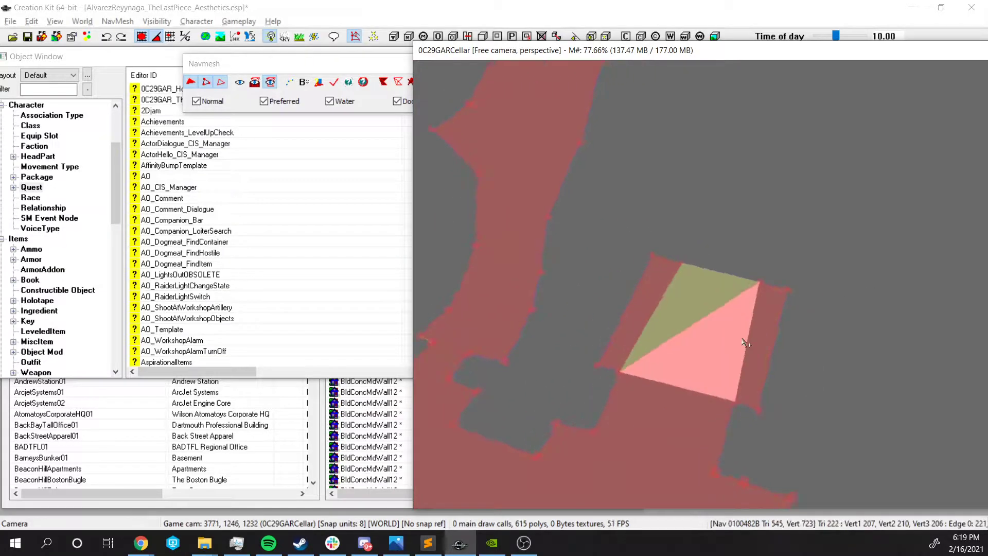
Return the navmesh to the standard view and inspect the door-marked triangle in front of the white door
scroll(733, 323, "up", 1)
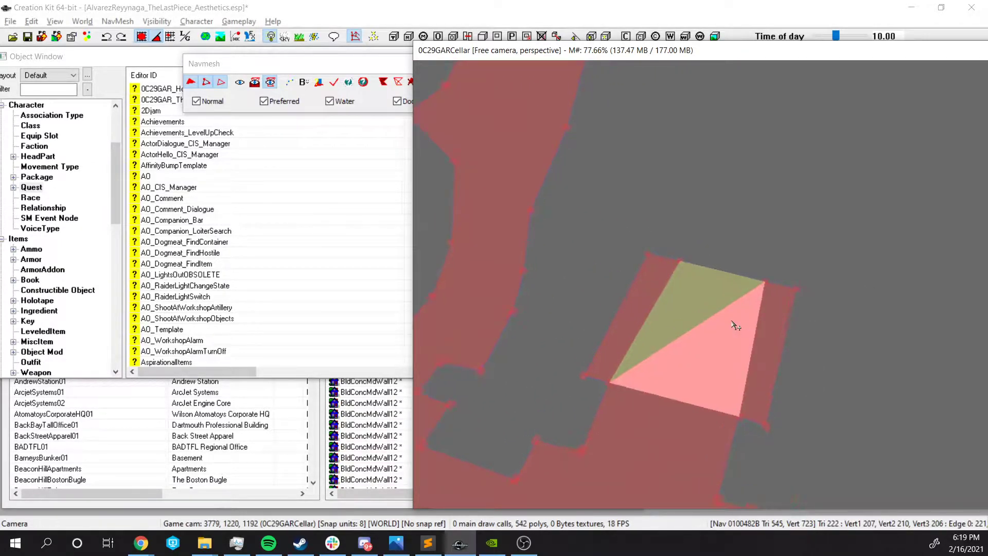
key("w")
scroll(732, 327, "down", 2)
middle_click_drag(729, 333, 652, 352, "shift")
scroll(730, 281, "up", 2)
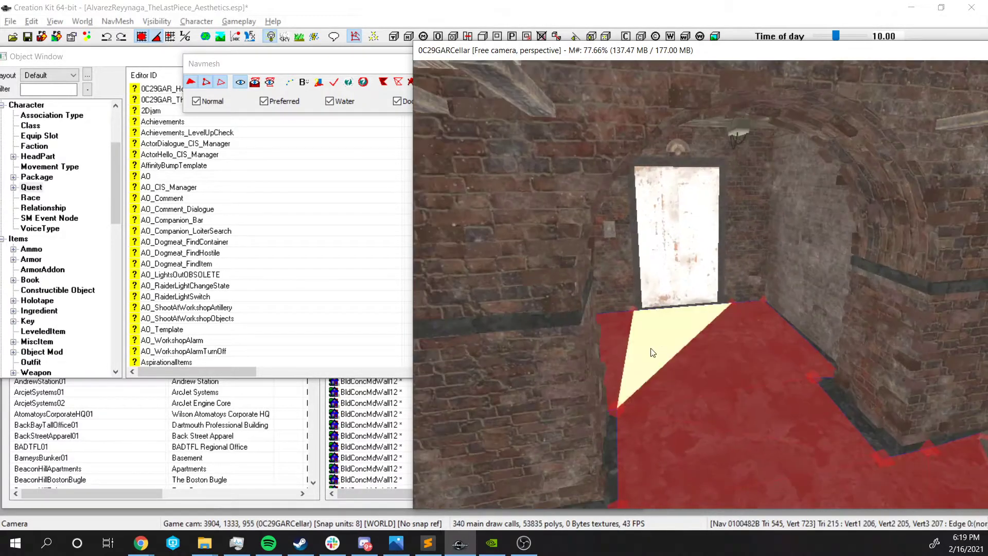
left_click(670, 322)
middle_click_drag(690, 312, 774, 317, "shift")
scroll(766, 281, "down", 2)
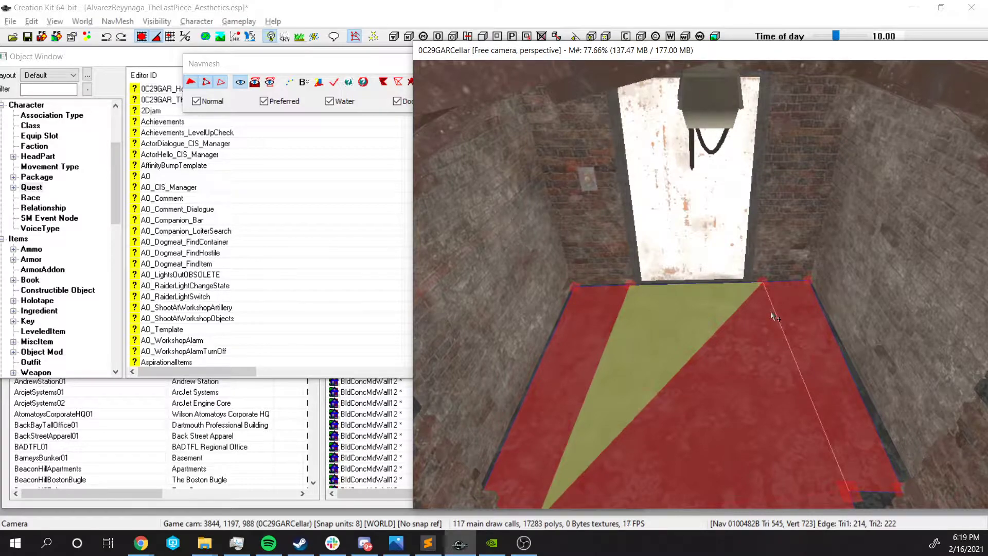
Delete the door-marked triangle and the adjoining triangle on the floor in front of the white door
middle_click_drag(715, 296, 738, 271, "shift")
left_click(682, 340)
middle_click_drag(682, 339, 842, 352, "shift")
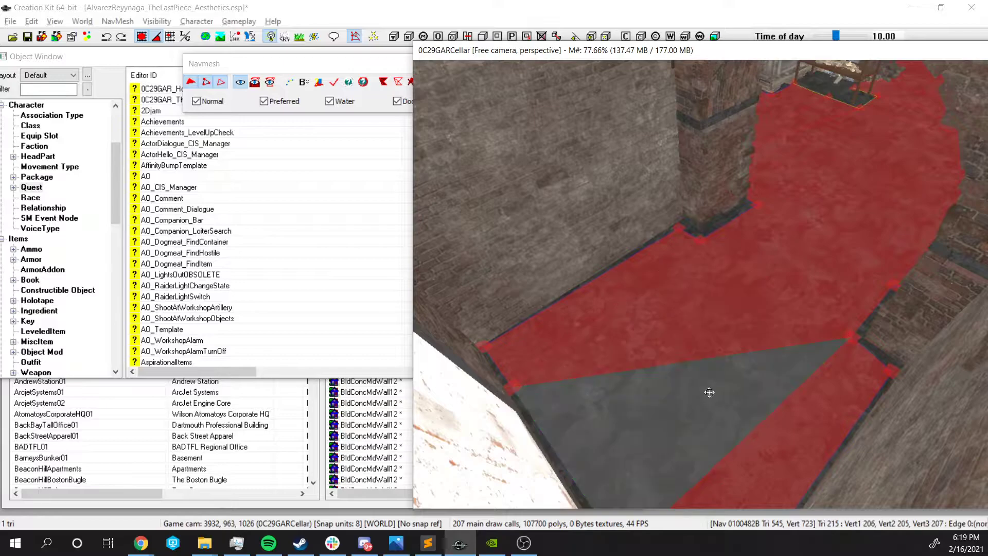
left_click(789, 320)
middle_click_drag(823, 288, 703, 360, "shift")
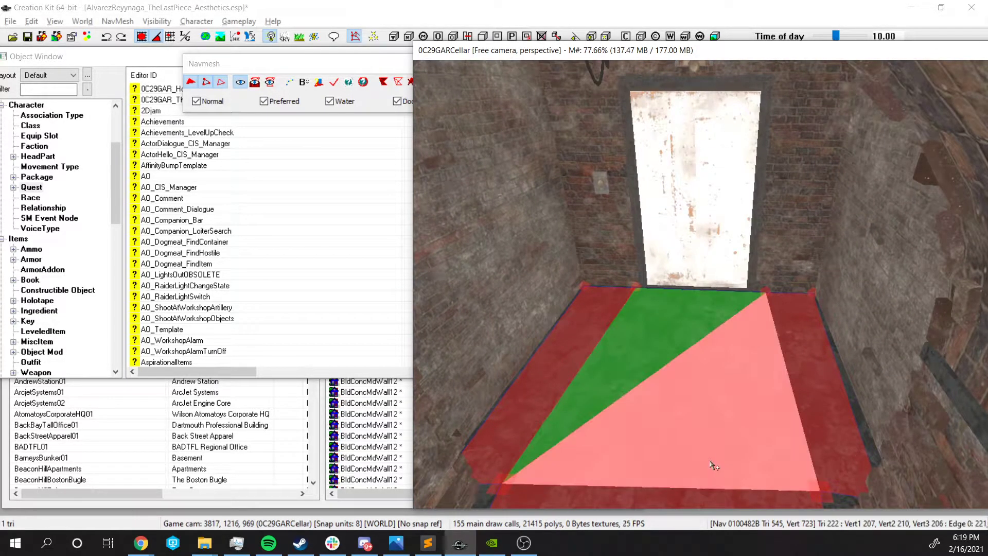
key("Delete")
middle_click_drag(715, 466, 644, 407, "shift")
left_click(703, 404)
middle_click_drag(703, 405, 737, 469, "shift")
key("Delete")
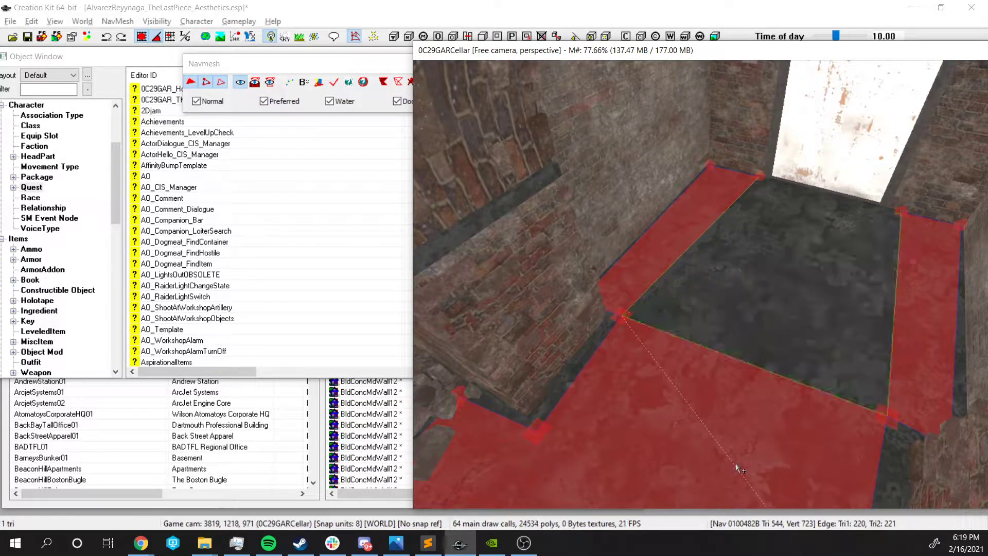
Undo the last triangle deletion and rebuild the missing triangle in front of the white door from its three corner vertices
key("ctrl+z")
left_click(624, 315)
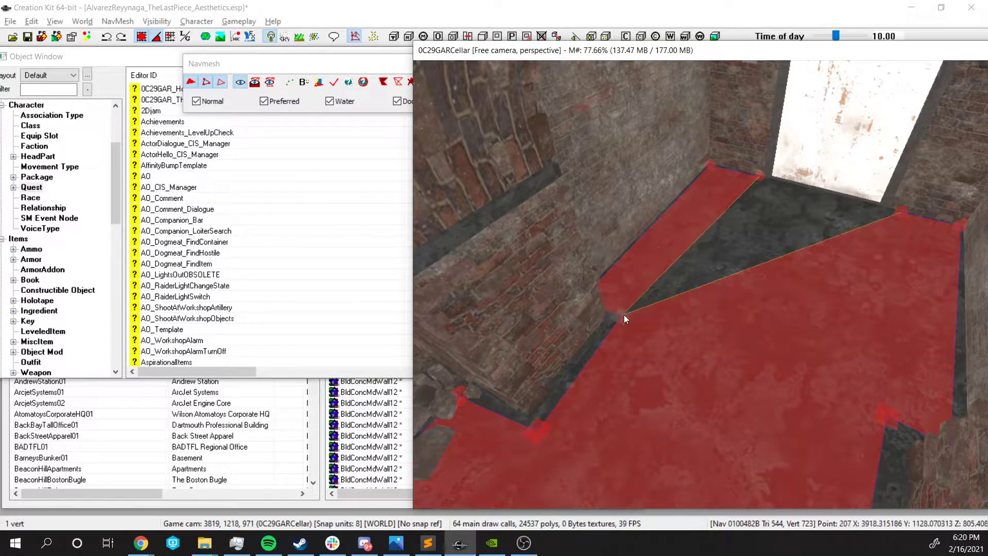
left_click(759, 175, "ctrl")
left_click(904, 215, "ctrl")
key("a")
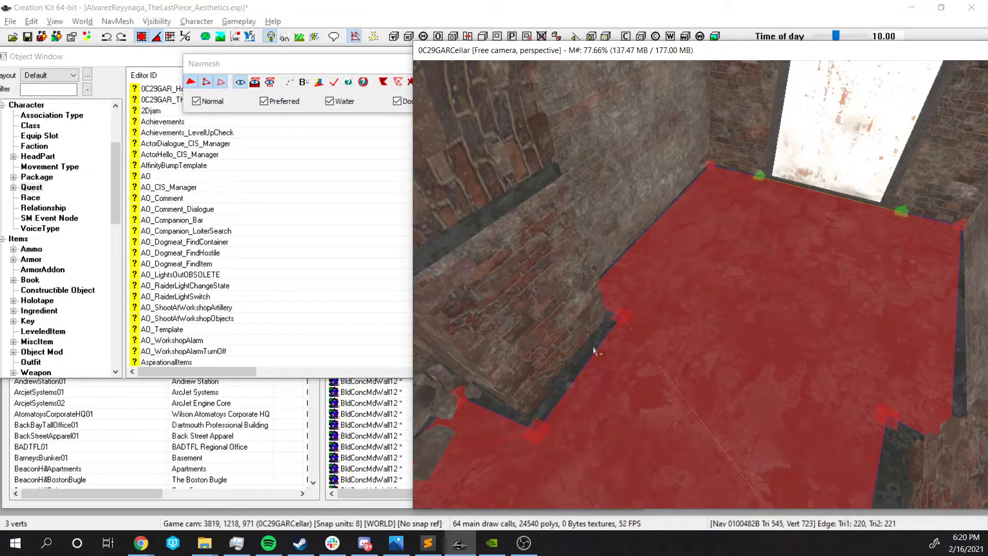
Finalize the cell's navmeshes and inspect the rebuilt triangle in front of the white door
middle_click_drag(764, 241, 798, 211, "shift")
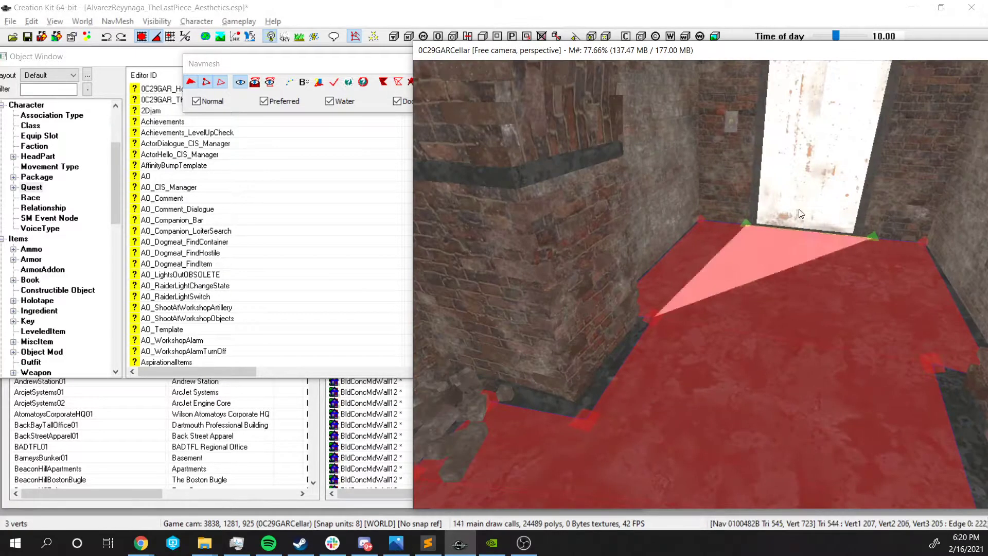
middle_click_drag(751, 243, 849, 248, "shift")
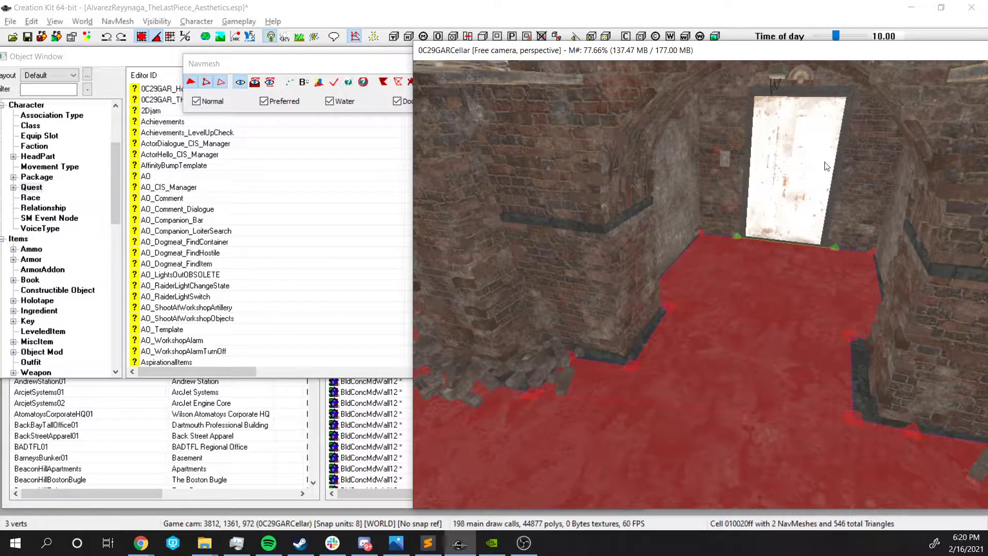
left_click(119, 21)
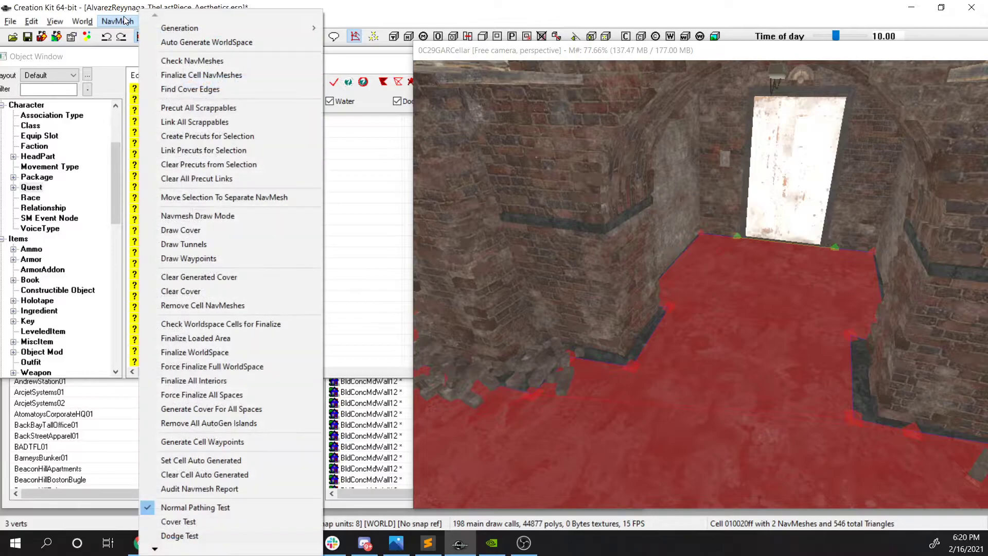
left_click(200, 75)
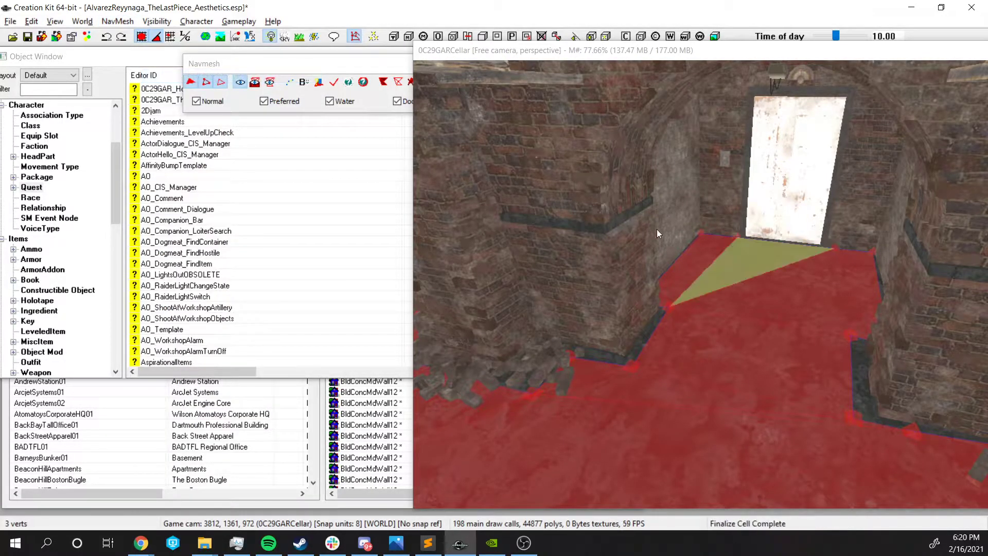
scroll(790, 245, "up", 6)
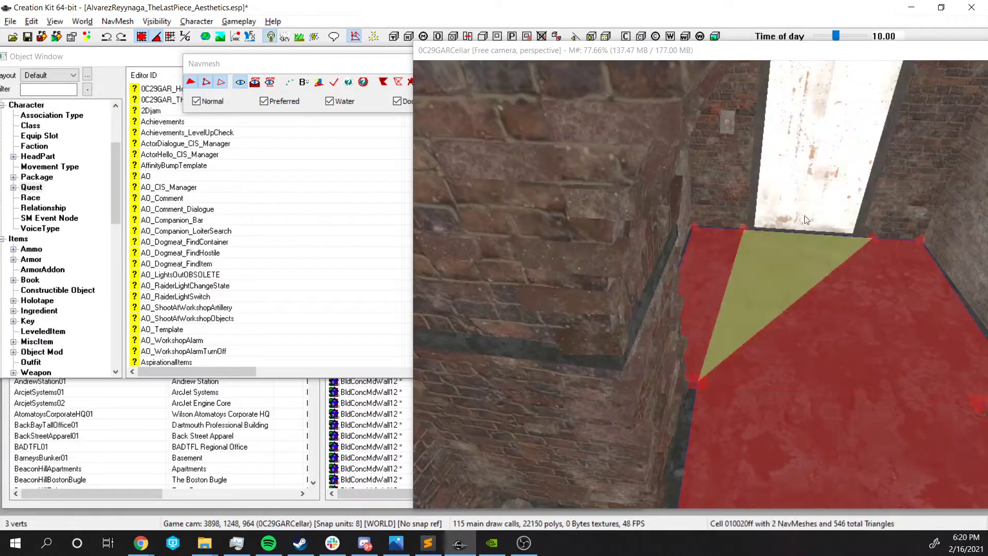
scroll(788, 266, "down", 1)
middle_click_drag(847, 242, 783, 245)
middle_click_drag(675, 278, 749, 198, "shift")
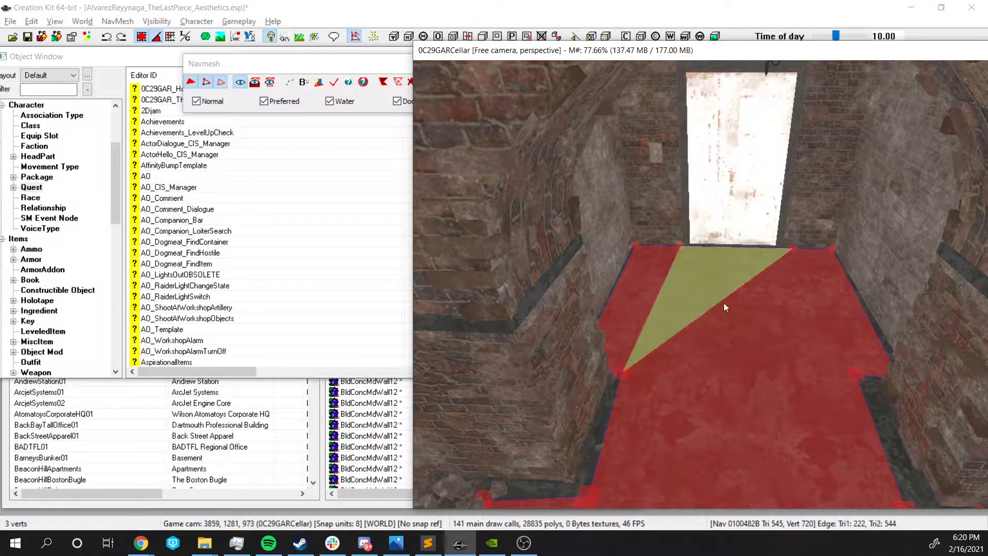
Delete the door-marked triangle on the raised platform near the foot of the ladder
left_click(798, 315)
middle_click_drag(739, 269, 772, 312, "shift")
left_click(717, 282)
middle_click_drag(717, 282, 786, 195, "shift")
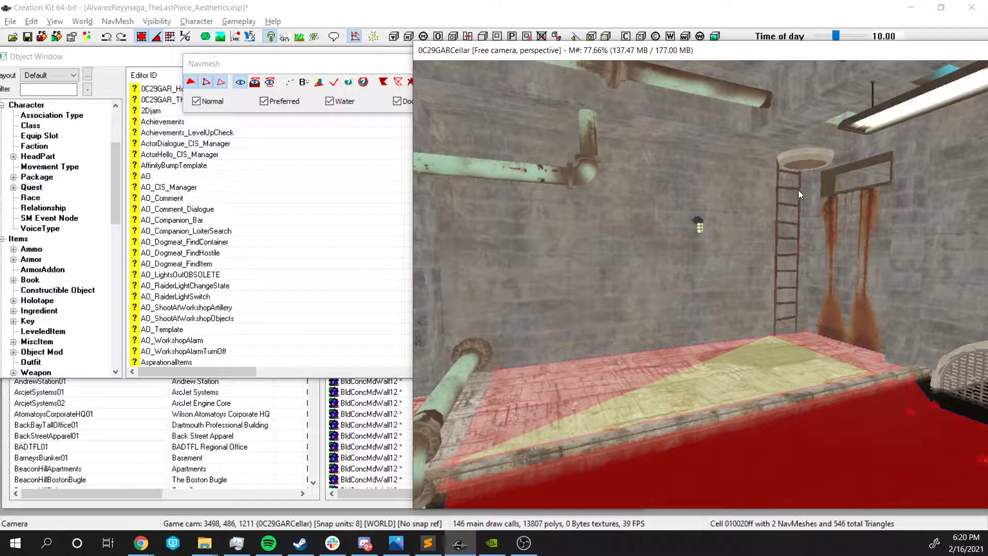
middle_click_drag(799, 190, 786, 260, "shift")
middle_click_drag(769, 315, 787, 407, "shift")
left_click(788, 420)
key("Delete")
Show only the navmesh and rebuild the missing platform triangle from its three corner vertices
middle_click_drag(726, 502, 581, 430, "shift")
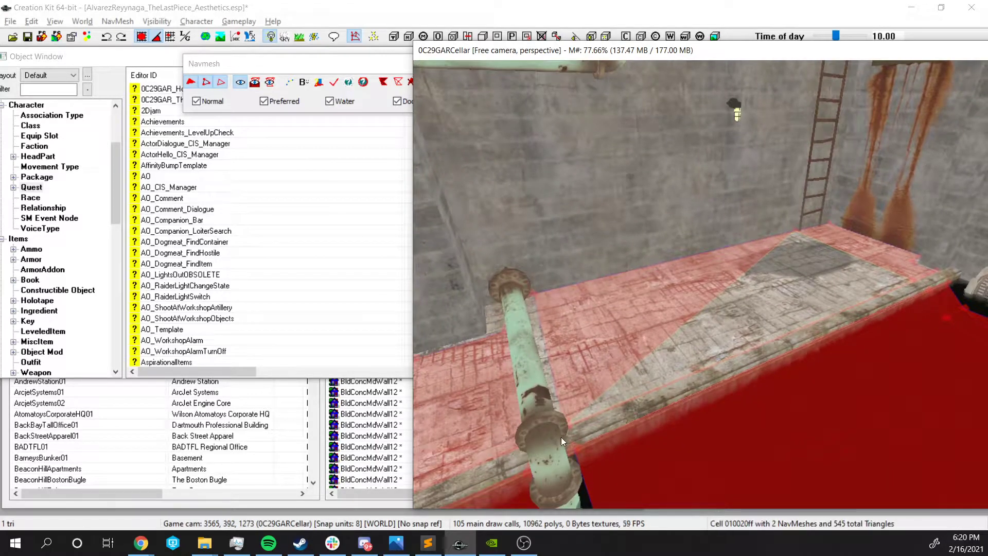
key("w")
key("w")
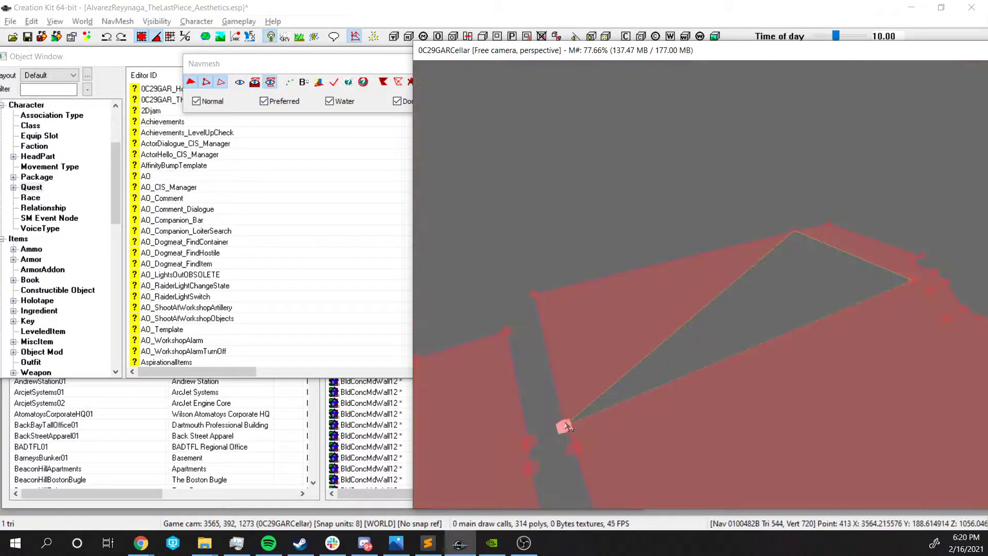
left_click(565, 425)
left_click(795, 230, "ctrl")
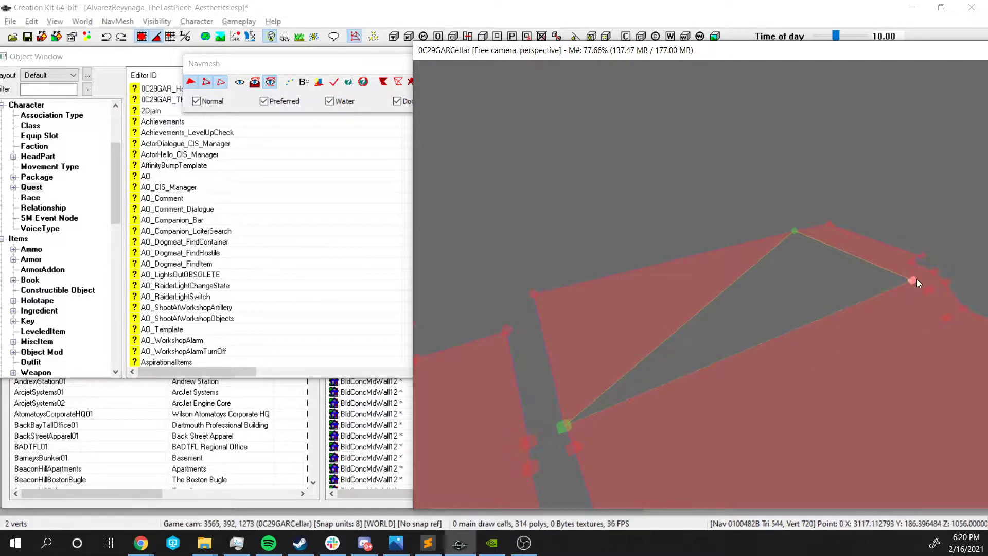
key("t")
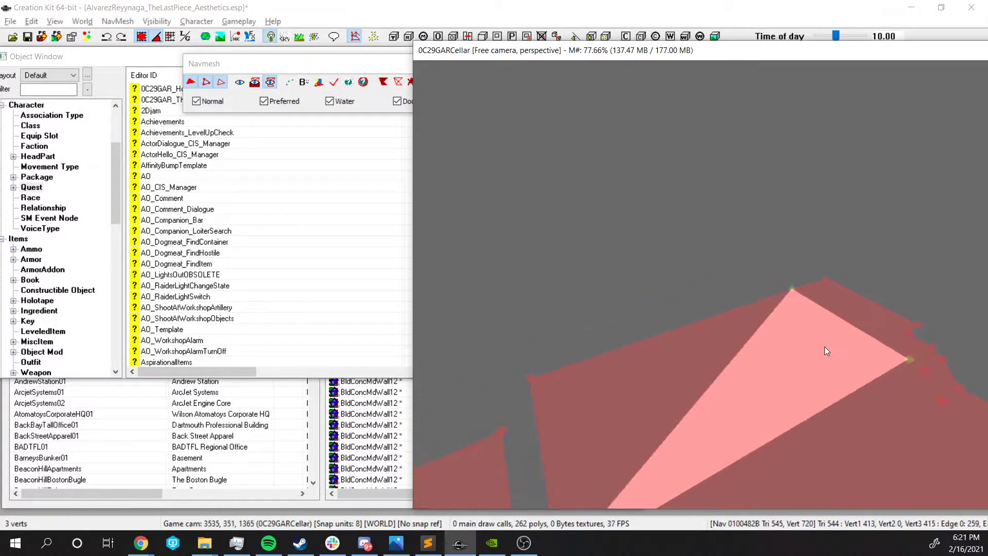
Restore the standard view with scene geometry and finalize the cell's navmeshes again
scroll(829, 360, "up", 2)
key("w")
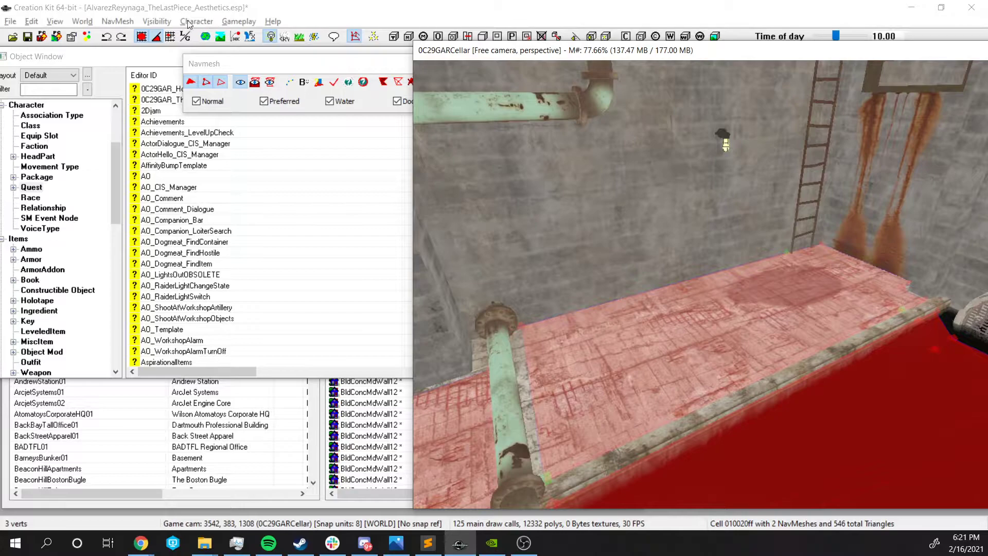
left_click(118, 21)
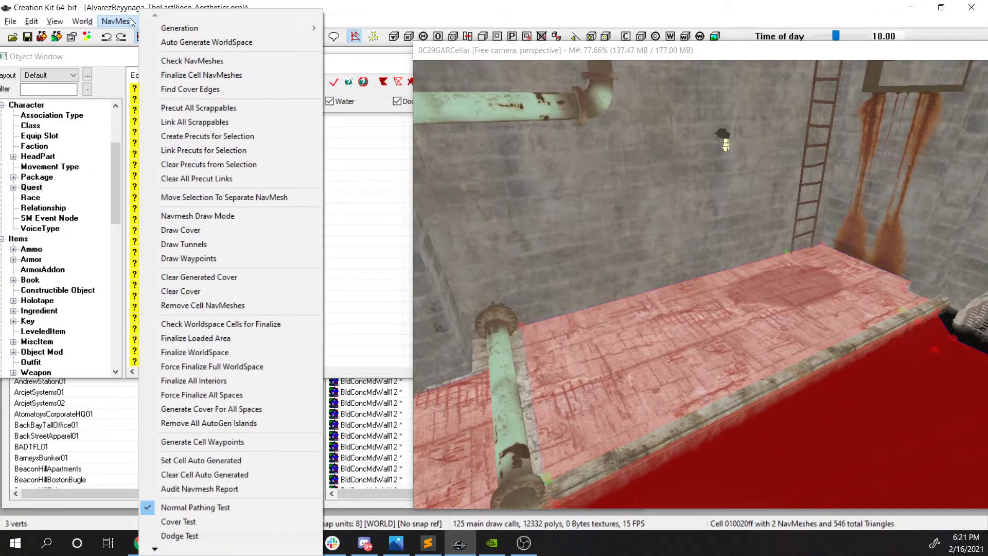
left_click(217, 75)
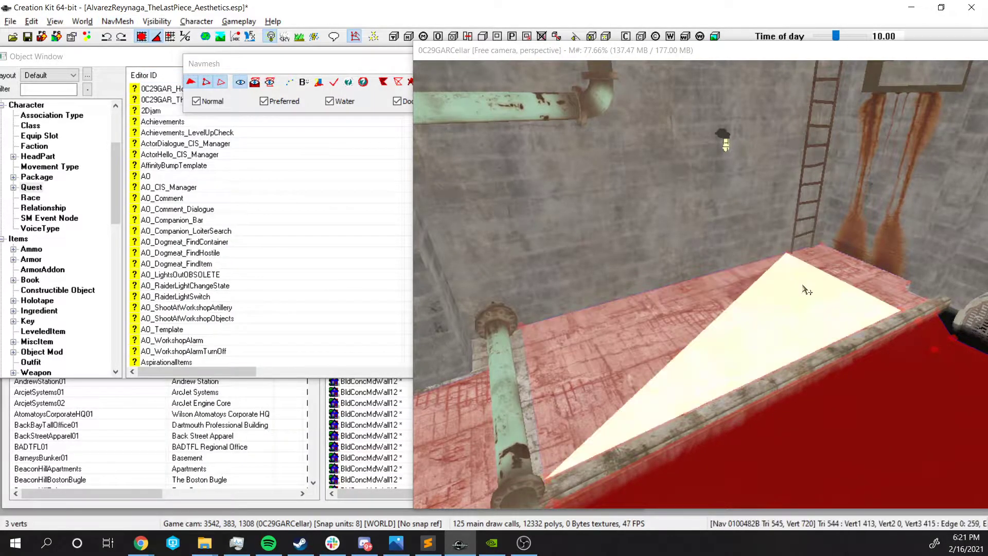
Inspect the navmesh from the ladder platform to the rocky cave floor and select an edge there
middle_click_drag(780, 322, 664, 292, "shift")
scroll(664, 290, "up", 3)
left_click(678, 255)
middle_click_drag(678, 246, 519, 257, "shift")
key("Delete")
left_click(498, 313)
middle_click_drag(498, 313, 840, 347, "shift")
left_click(728, 315)
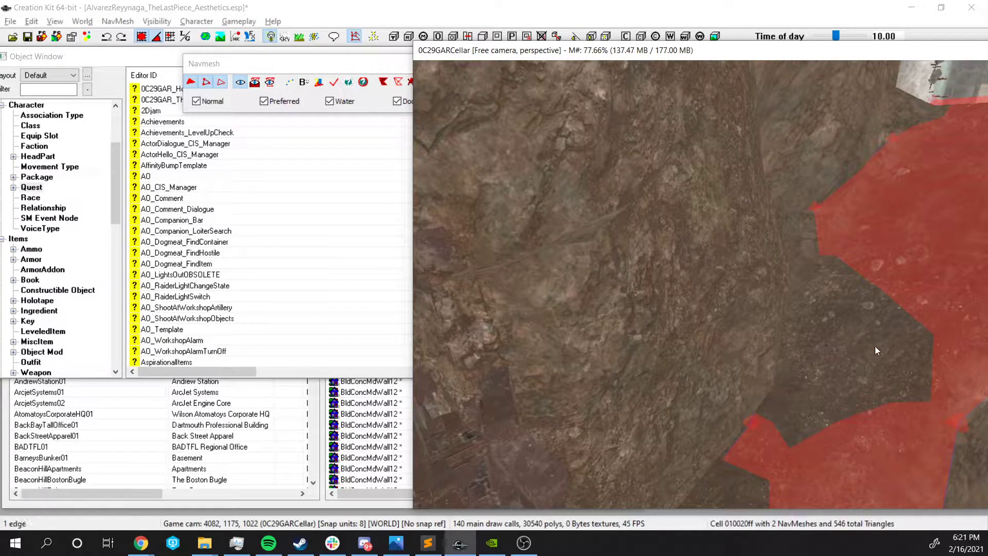
Add a loose navmesh vertex on the uncovered ground beside the large cave rock
left_click(298, 75)
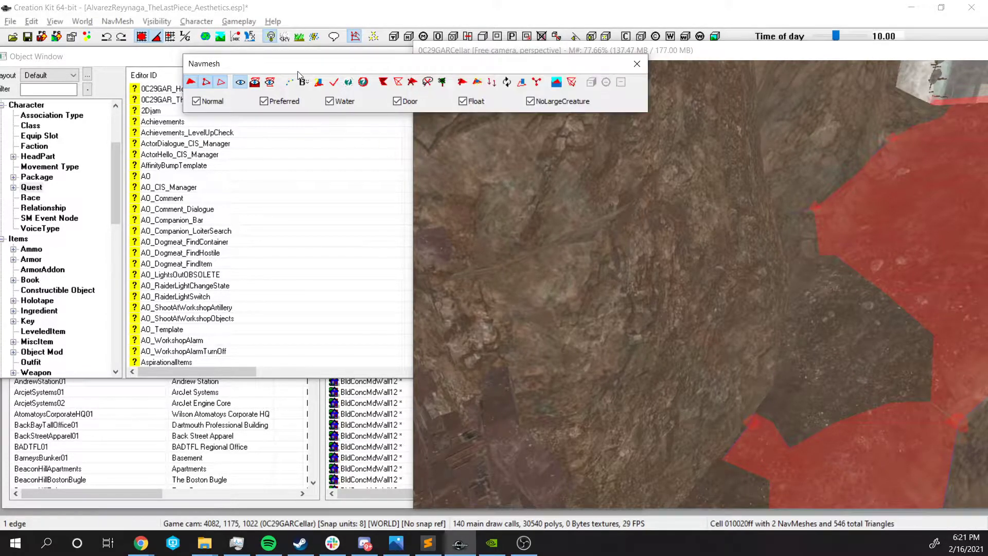
right_click(851, 342, "ctrl")
middle_click_drag(869, 372, 799, 403, "shift")
middle_click_drag(738, 368, 833, 385, "shift")
right_click(852, 344, "ctrl")
mouse_move(607, 401)
middle_mouse_down("shift")
mouse_move(657, 401)
mouse_move(688, 364)
mouse_move(654, 430)
mouse_move(717, 383)
mouse_move(690, 389)
middle_mouse_up("shift")
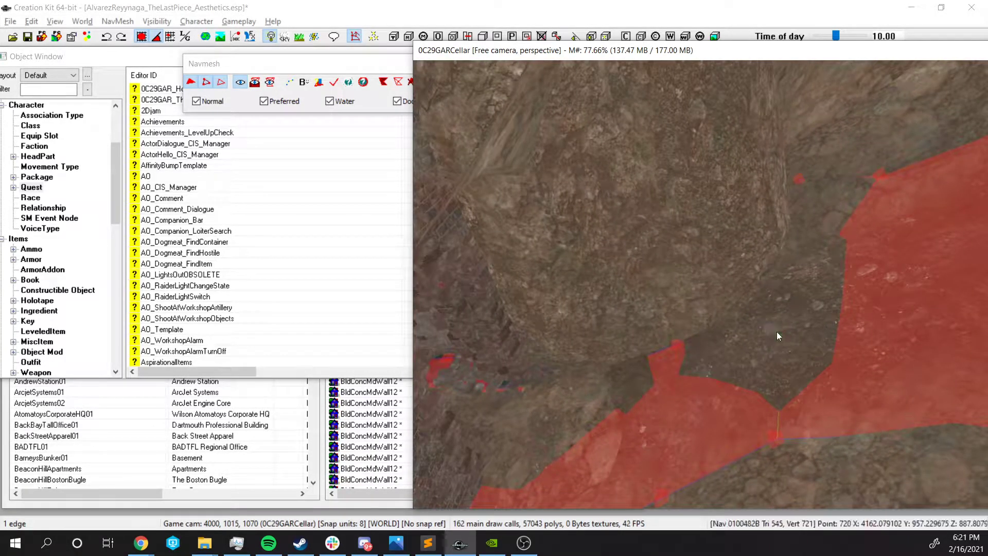
right_click(771, 330, "ctrl")
mouse_move(777, 332)
left_mouse_down()
mouse_move(684, 344)
mouse_move(575, 386)
left_mouse_up()
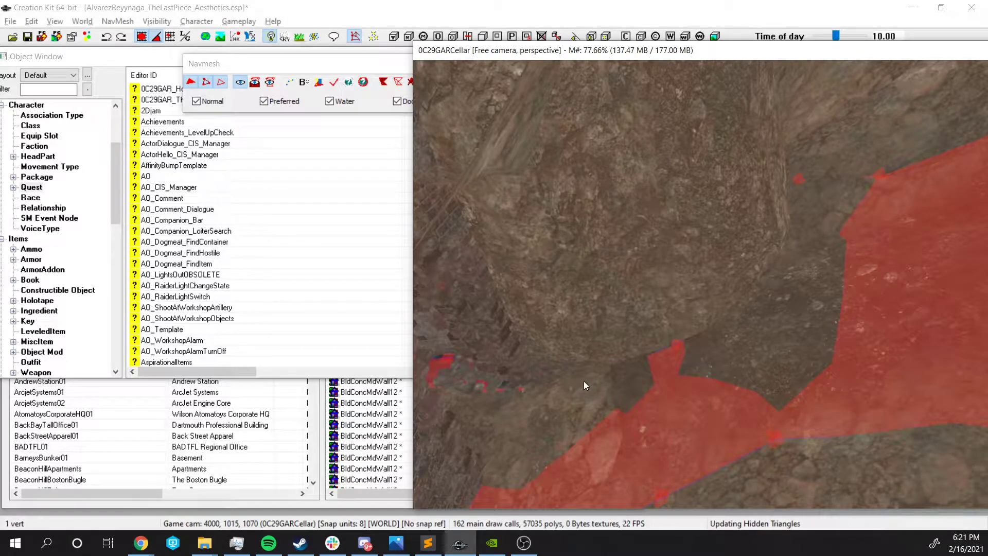
Switch to the navmesh-only view and locate the loose vertex floating above the mesh
middle_click_drag(584, 381, 623, 375, "shift")
scroll(638, 373, "up", 2)
middle_click_drag(719, 367, 732, 326, "shift")
key("w")
key("w")
scroll(751, 365, "down", 2)
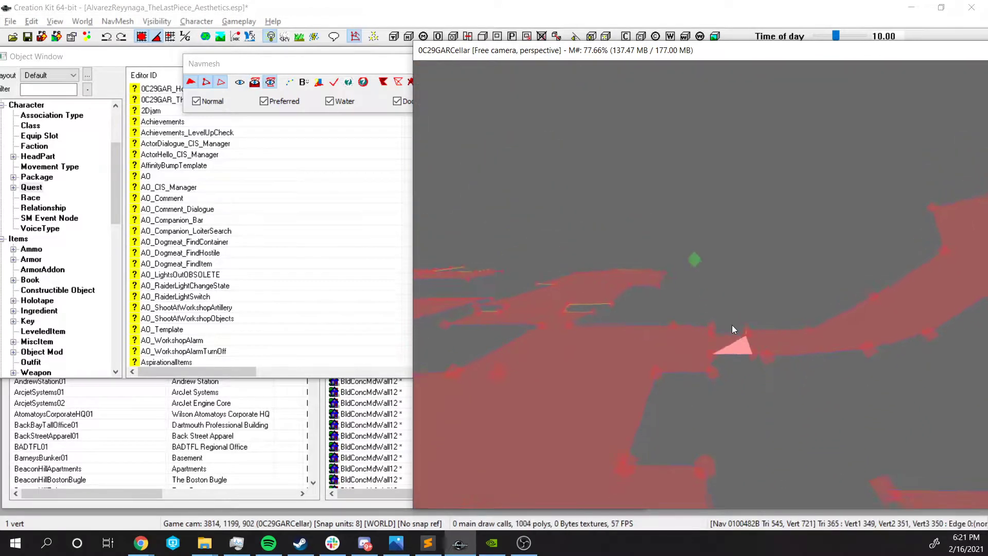
mouse_move(822, 270)
middle_mouse_down("shift")
mouse_move(798, 257)
mouse_move(808, 280)
middle_mouse_up("shift")
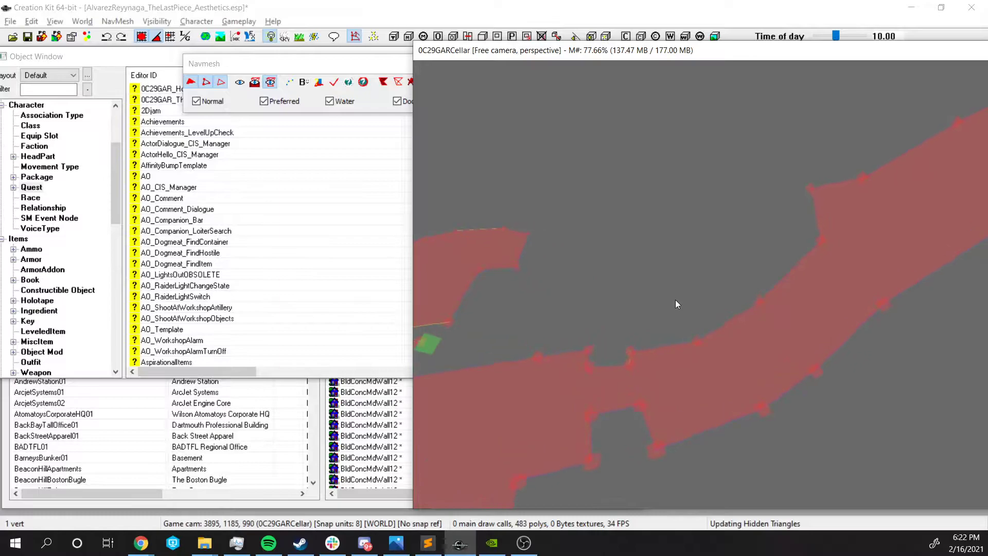
scroll(694, 299, "down", 4)
middle_click_drag(672, 331, 637, 366, "shift")
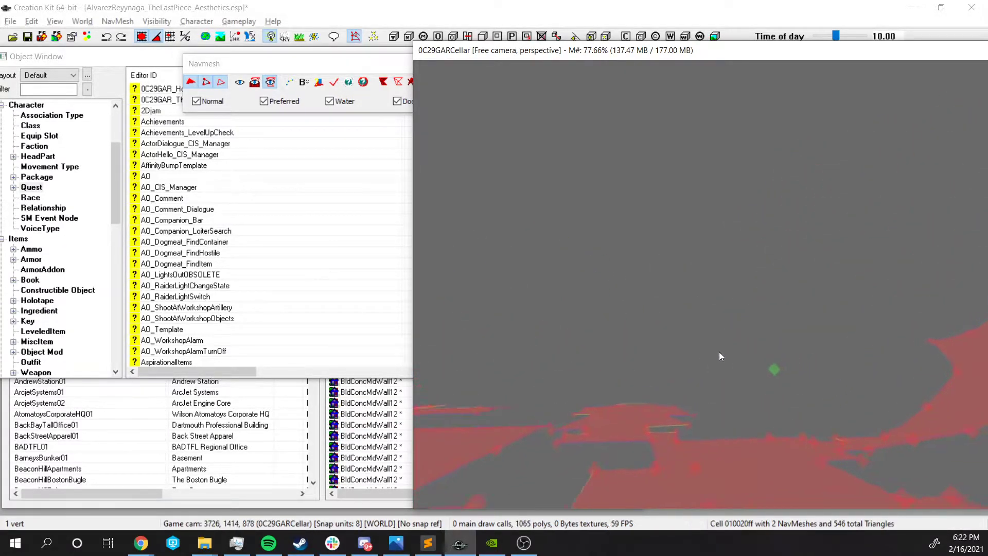
Try repositioning the loose vertex above the navmesh and return to the standard view
middle_click_drag(720, 356, 922, 361, "shift")
left_click_drag(871, 436, 871, 260)
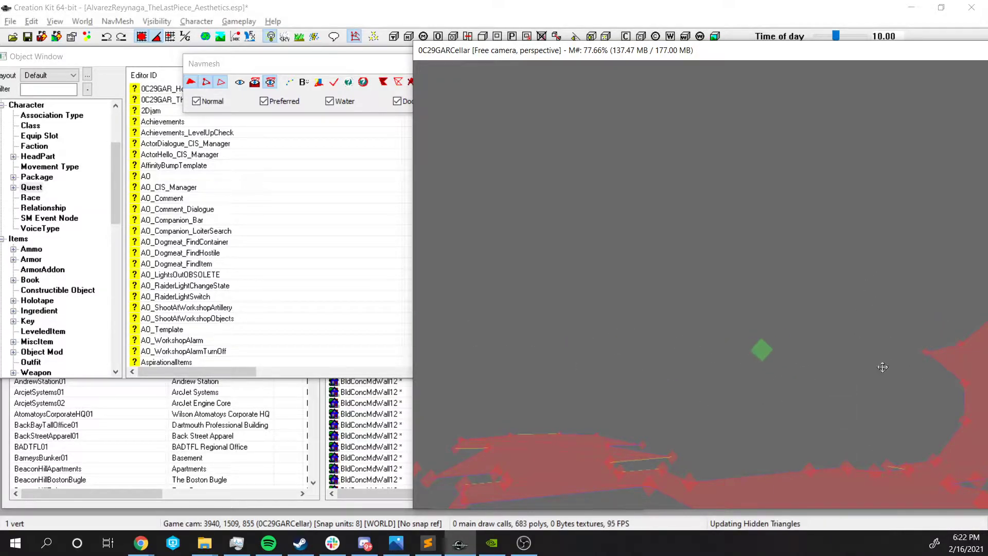
scroll(857, 361, "down", 3)
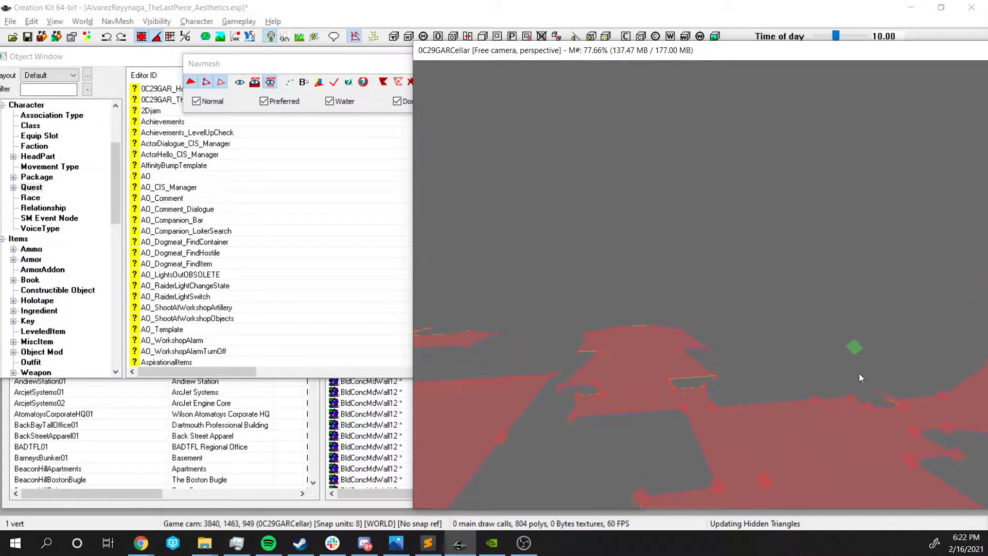
middle_click_drag(844, 352, 858, 290, "shift")
left_click_drag(764, 293, 805, 331)
middle_click_drag(805, 332, 791, 389, "shift")
scroll(832, 372, "up", 3)
key("w")
left_click_drag(783, 382, 721, 423)
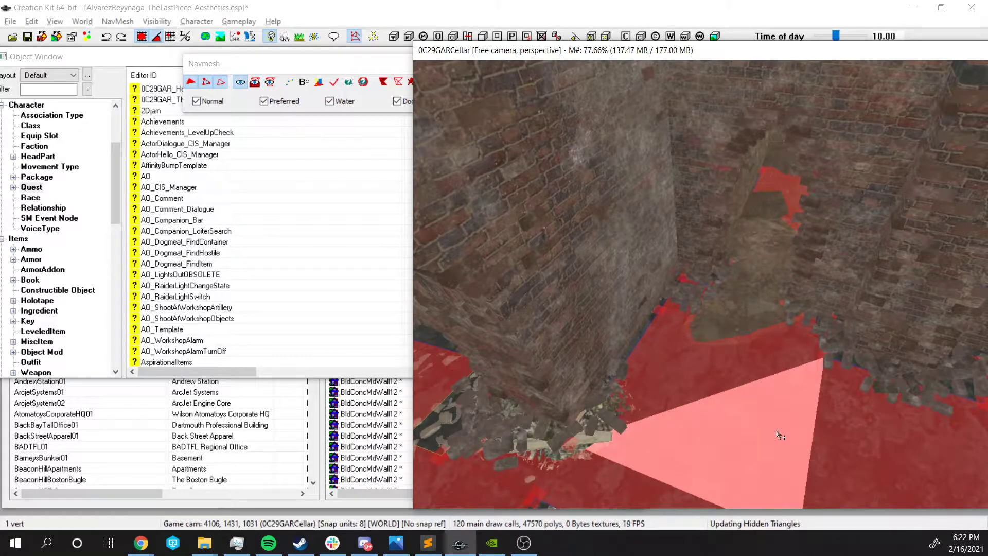
Try adding and moving a vertex on the long diagonal floor edge near the barred gate, and undo both changes
middle_click_drag(845, 396, 758, 304, "shift")
left_click(774, 361)
middle_click_drag(774, 361, 817, 331, "shift")
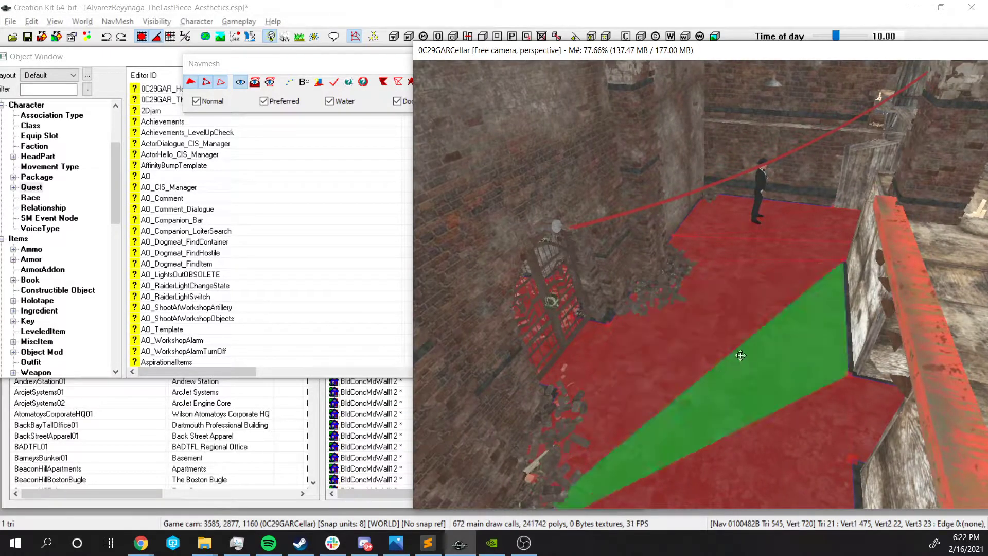
left_click(743, 346)
scroll(738, 360, "up", 1)
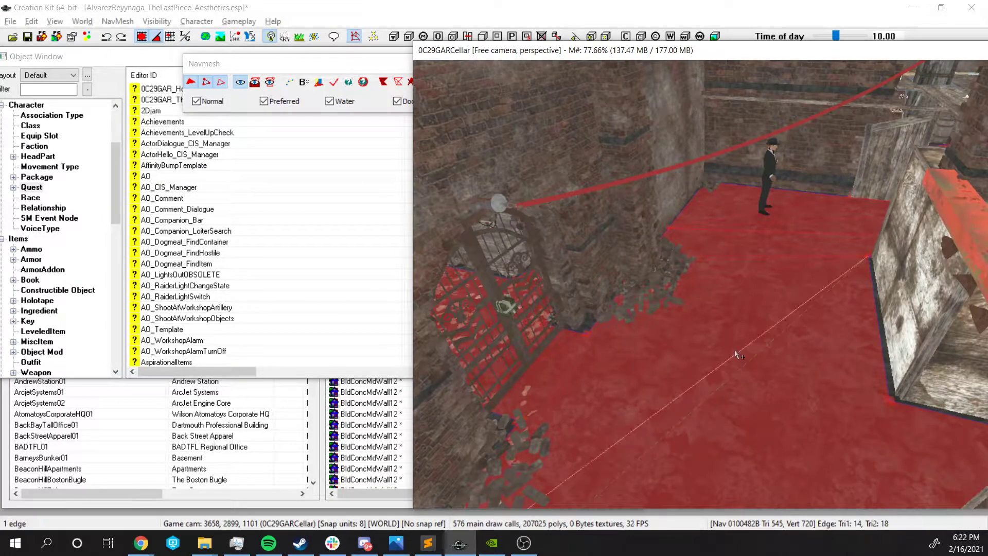
scroll(767, 376, "up", 2)
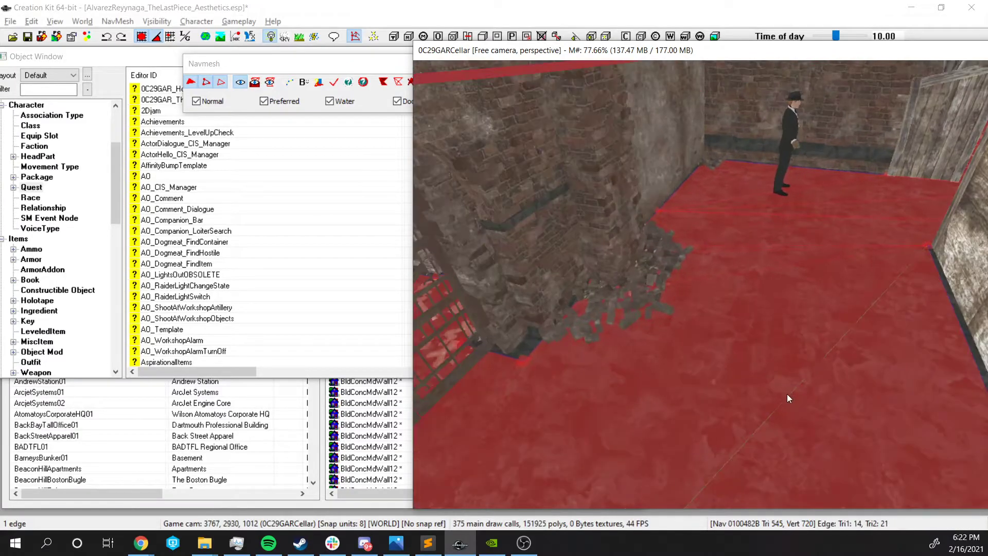
right_click(779, 406, "ctrl")
left_click_drag(777, 412, 802, 412)
key("ctrl+z")
key("ctrl+z")
Split the triangle edge running from the wooden wall's corner across the debris-covered floor with a new vertex and reposition that vertex
left_click(844, 388)
middle_click_drag(837, 357, 741, 350)
left_click(712, 279)
middle_click_drag(713, 280, 651, 281)
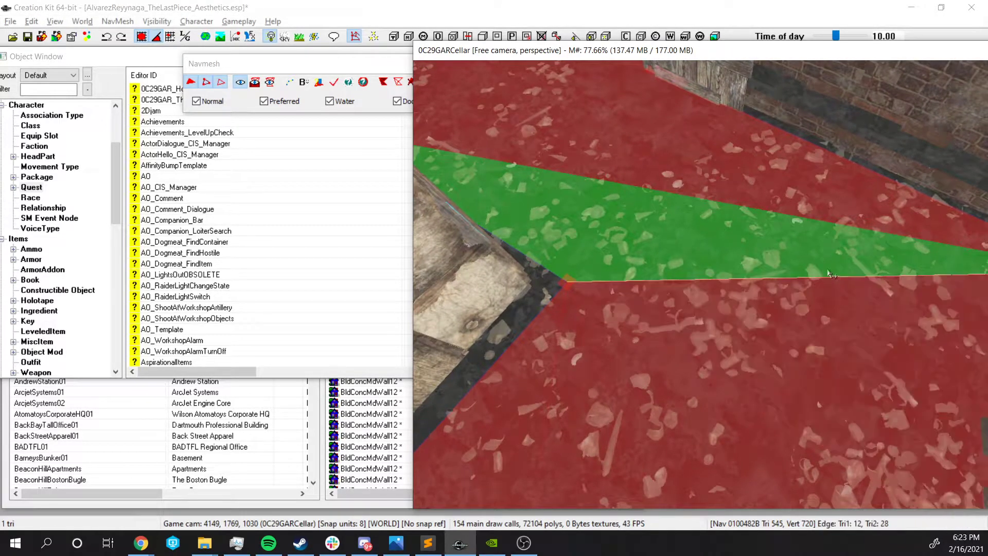
scroll(825, 281, "up", 2)
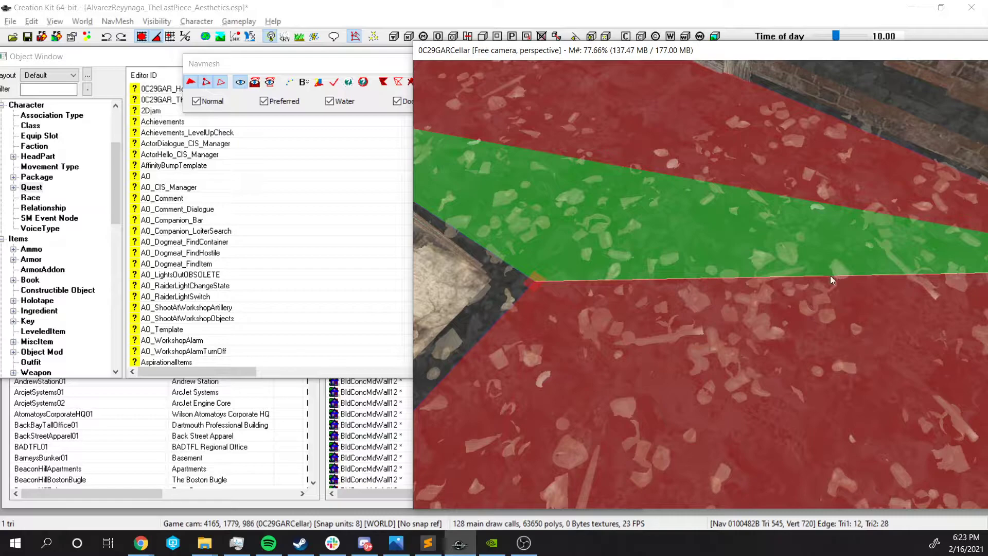
middle_click_drag(831, 277, 786, 277)
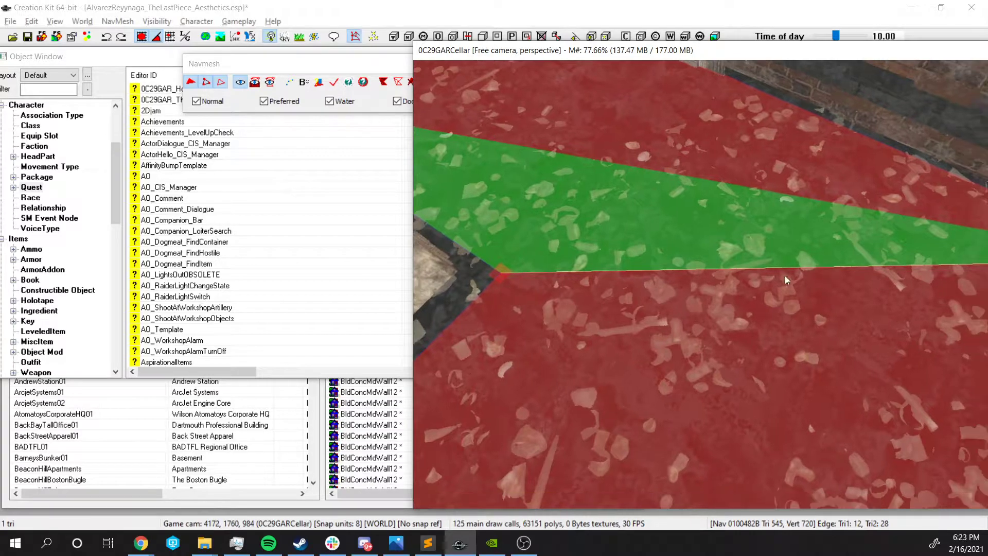
left_click(813, 269)
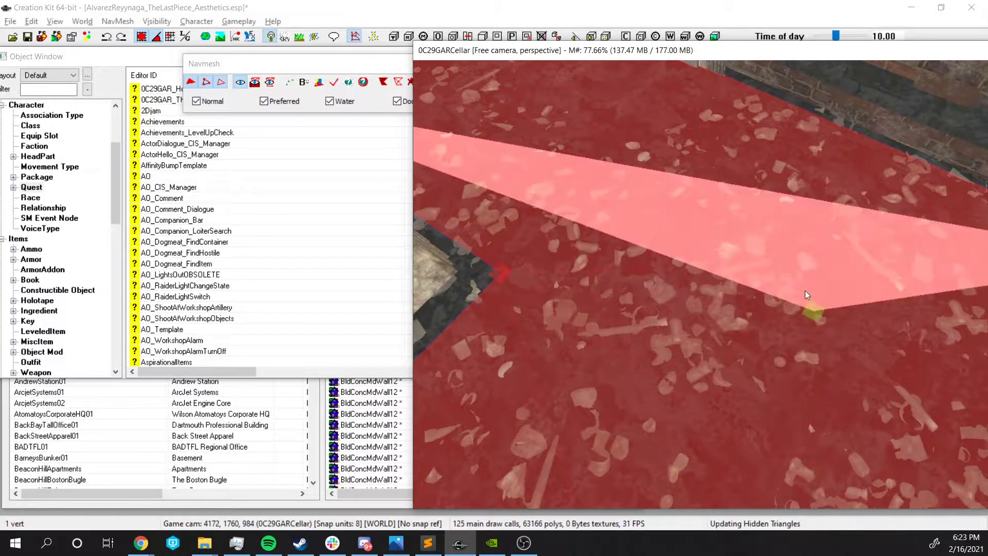
left_click(806, 267)
left_click(778, 339)
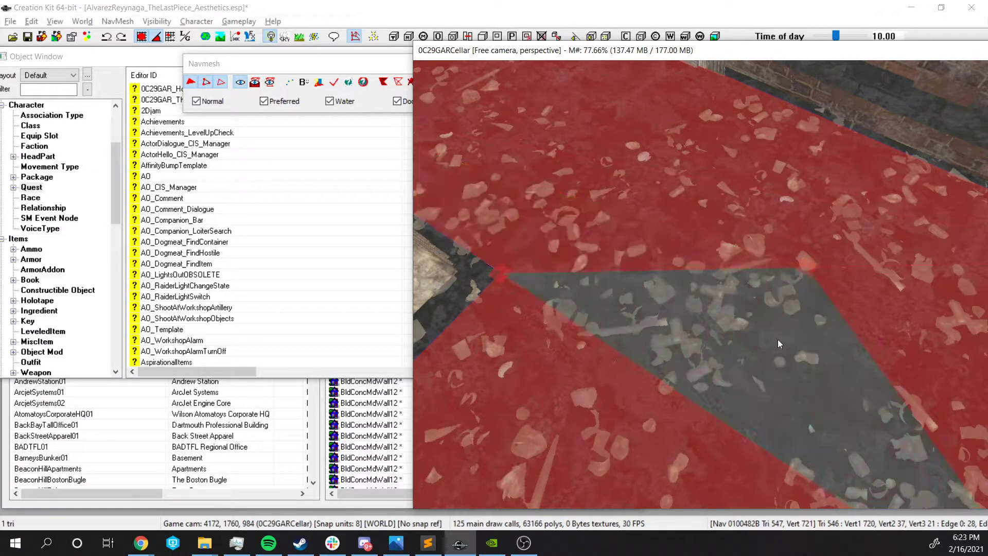
Examine the triangles and edges around the new vertex on the debris-covered floor
left_click(888, 316)
left_click(846, 248)
left_click(651, 267)
middle_click_drag(803, 303, 840, 282, "shift")
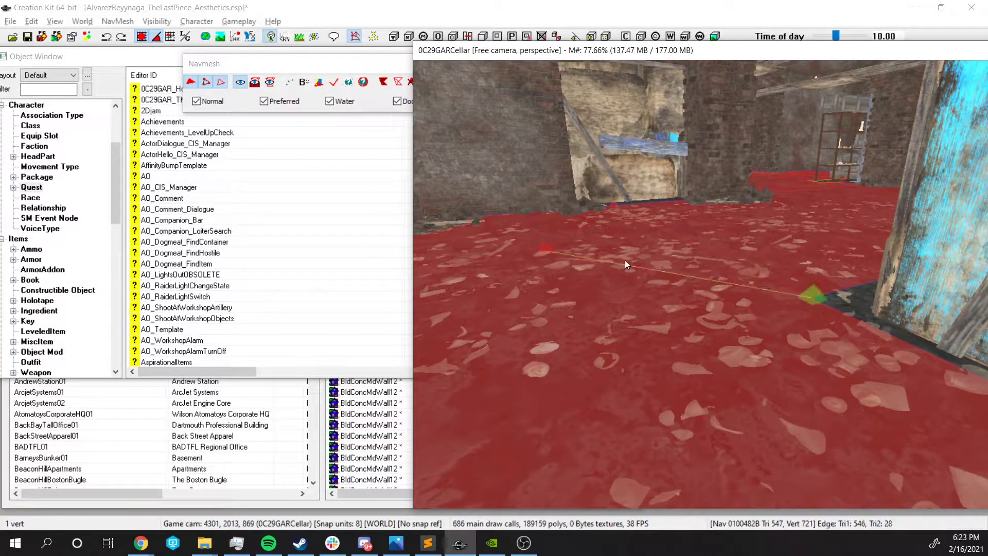
Split further navmesh edges on the debris-covered floor with new vertices and select the vertex in the middle of the floor
left_click(545, 254)
middle_click_drag(545, 254, 825, 289, "shift")
right_click(830, 300)
left_click(819, 371)
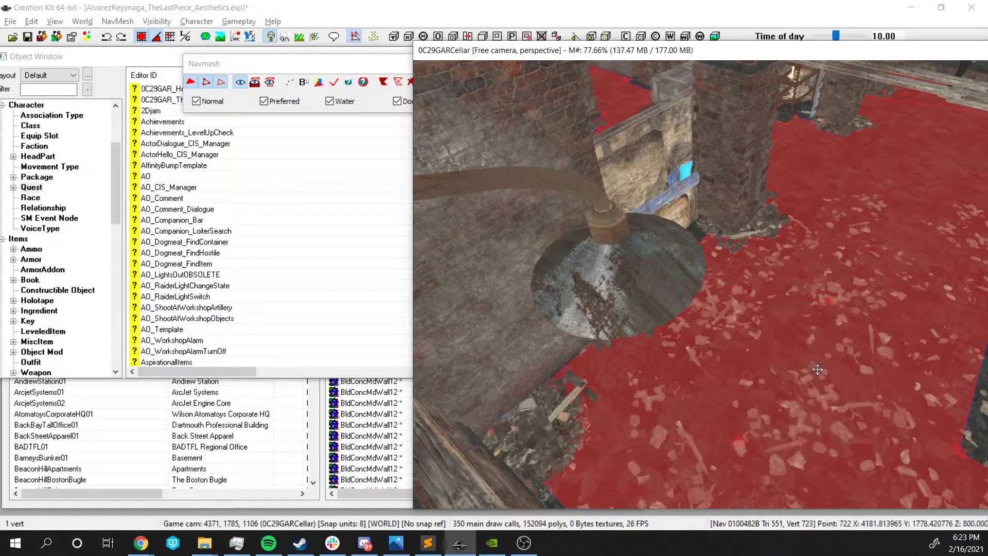
right_click(764, 338)
right_click(817, 376)
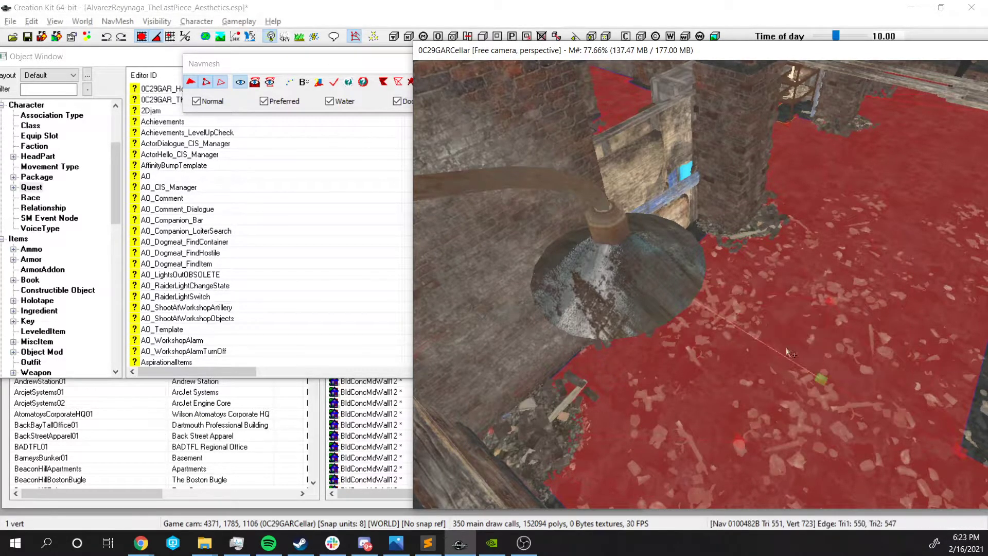
Reposition the selected vertex several times across the debris-covered floor between the brick wall and the boarded doorway
scroll(799, 342, "up", 2)
middle_click_drag(796, 338, 811, 354, "shift")
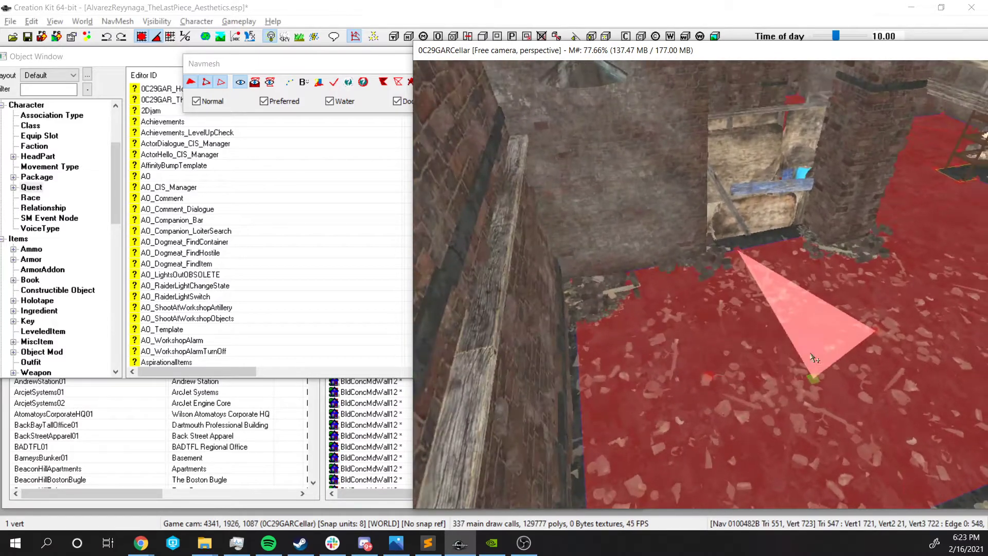
left_click_drag(742, 367, 781, 370)
scroll(741, 394, "up", 2)
middle_click_drag(778, 403, 789, 401, "shift")
left_click_drag(792, 396, 705, 420)
middle_click_drag(703, 418, 659, 392, "shift")
mouse_move(627, 355)
left_mouse_down()
mouse_move(721, 378)
mouse_move(663, 413)
mouse_move(649, 353)
mouse_move(636, 338)
mouse_move(625, 354)
left_mouse_up()
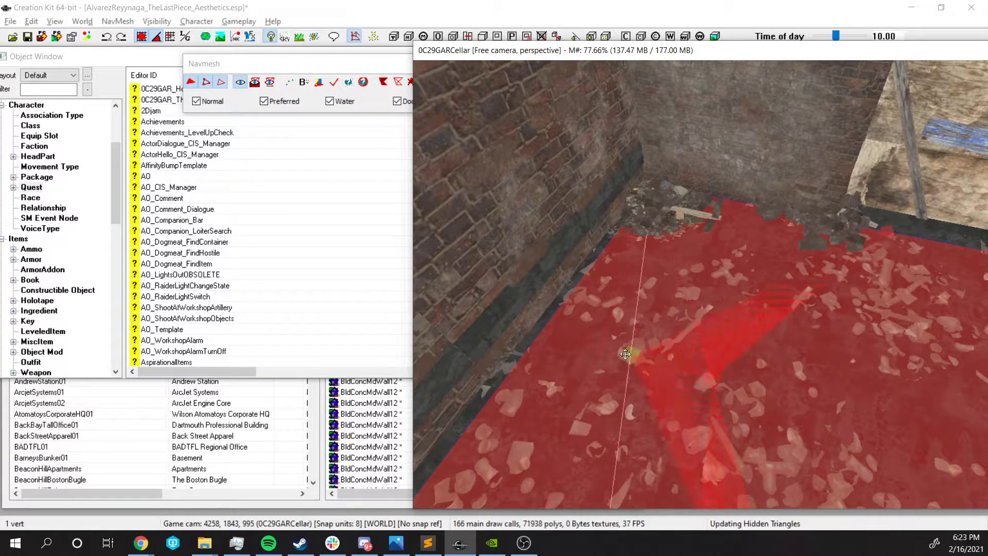
middle_click_drag(629, 353, 724, 355, "shift")
left_click_drag(633, 354, 834, 357)
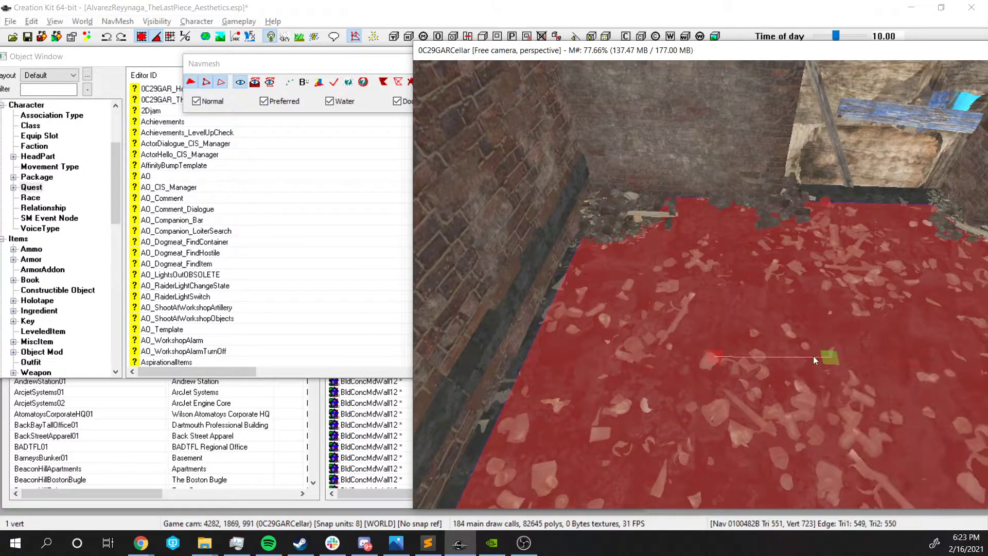
Try deleting the repositioned vertex, and undo both the deletion and the vertex's last move
key("Delete")
key("ctrl+z")
key("ctrl+z")
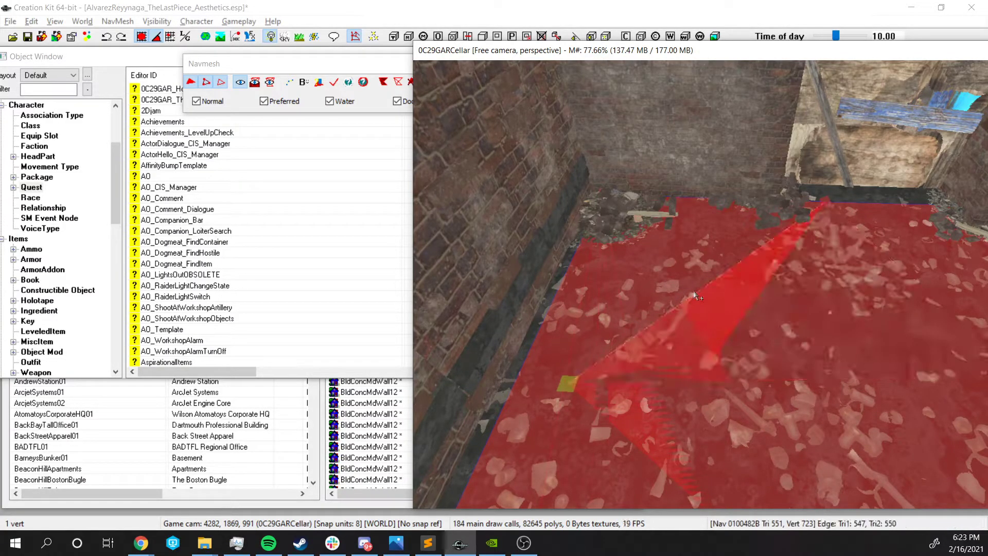
Delete the selected vertex and fill the four-sided gap in the floor navmesh with triangles between its corner vertices
key("Delete")
middle_click_drag(709, 260, 906, 199, "shift")
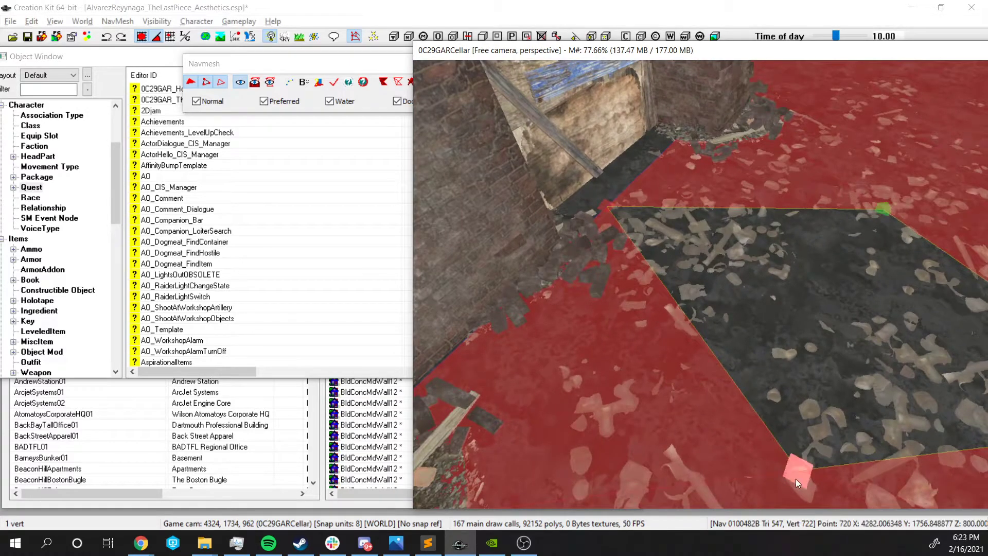
left_click(614, 207, "ctrl")
middle_click_drag(614, 207, 838, 264, "shift")
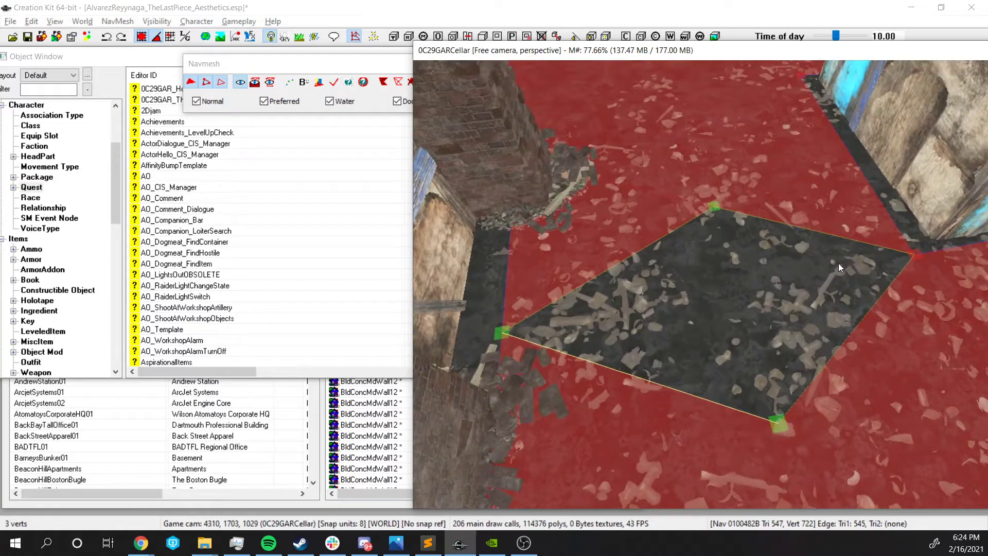
left_click(915, 255, "ctrl")
key("f")
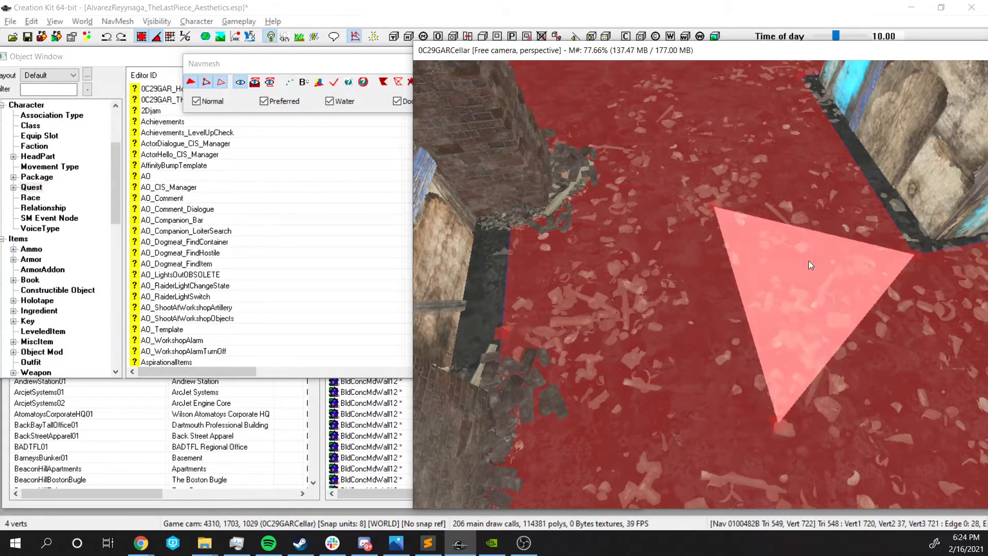
Try deleting the new triangle that reaches the wooden wall's corner, and undo the deletion
left_click(866, 282)
middle_click_drag(867, 282, 726, 266, "shift")
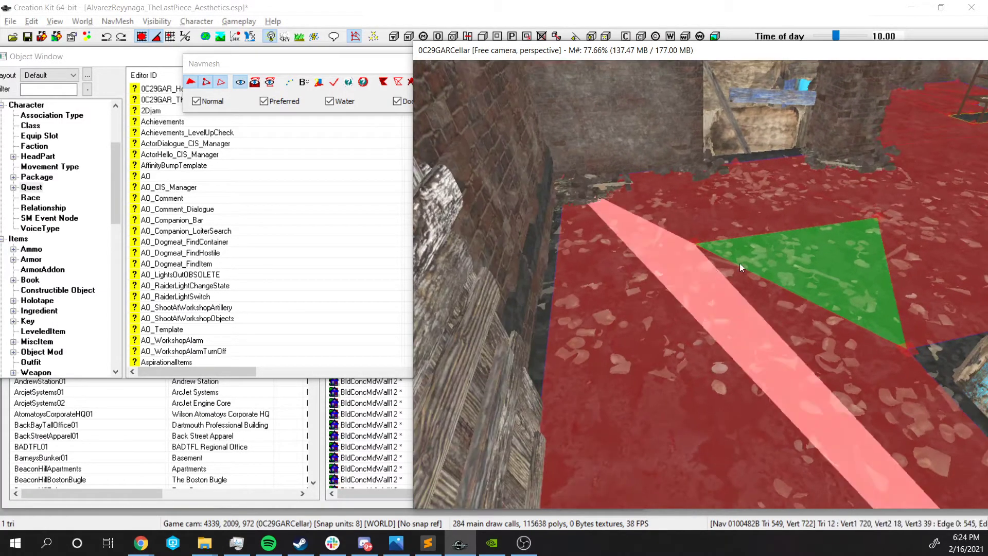
key("Delete")
key("ctrl+z")
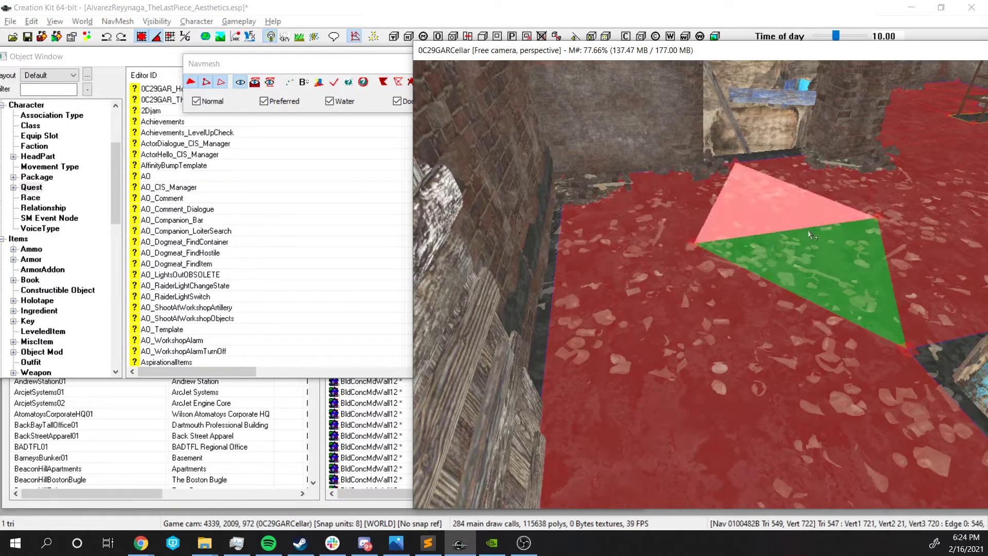
Select the long narrow floor triangle and switch the selection to the triangle at the wooden wall's corner
left_click(727, 290)
middle_click_drag(727, 289, 634, 359, "shift")
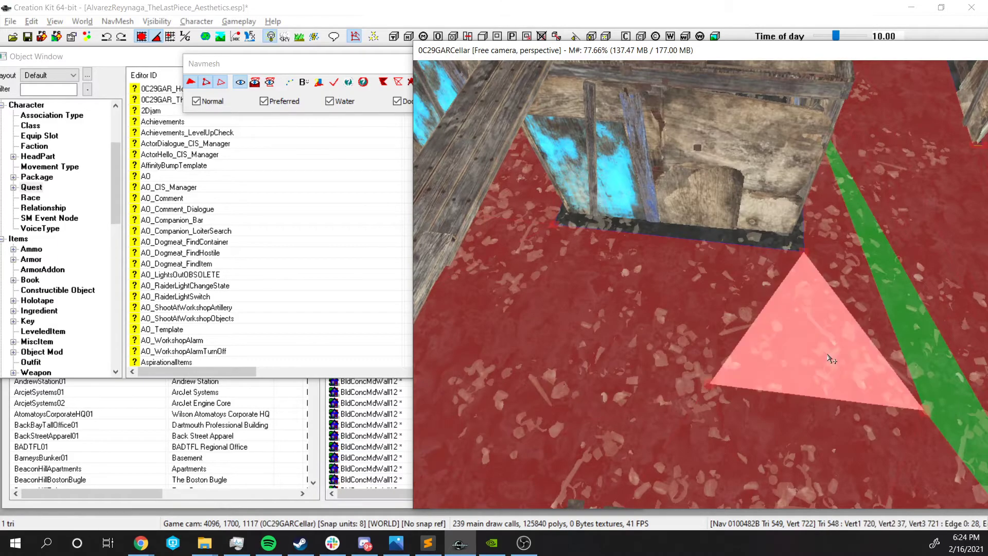
left_click(853, 358)
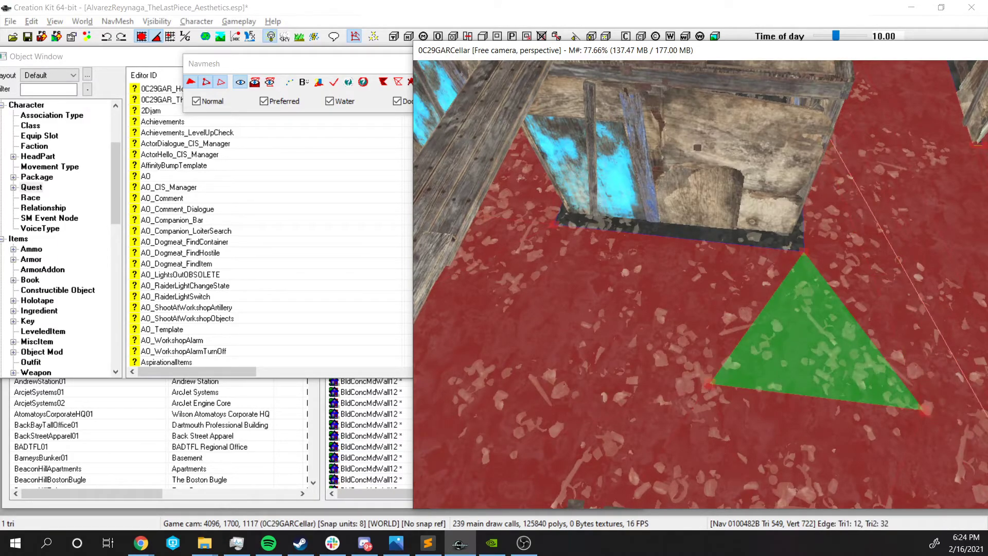